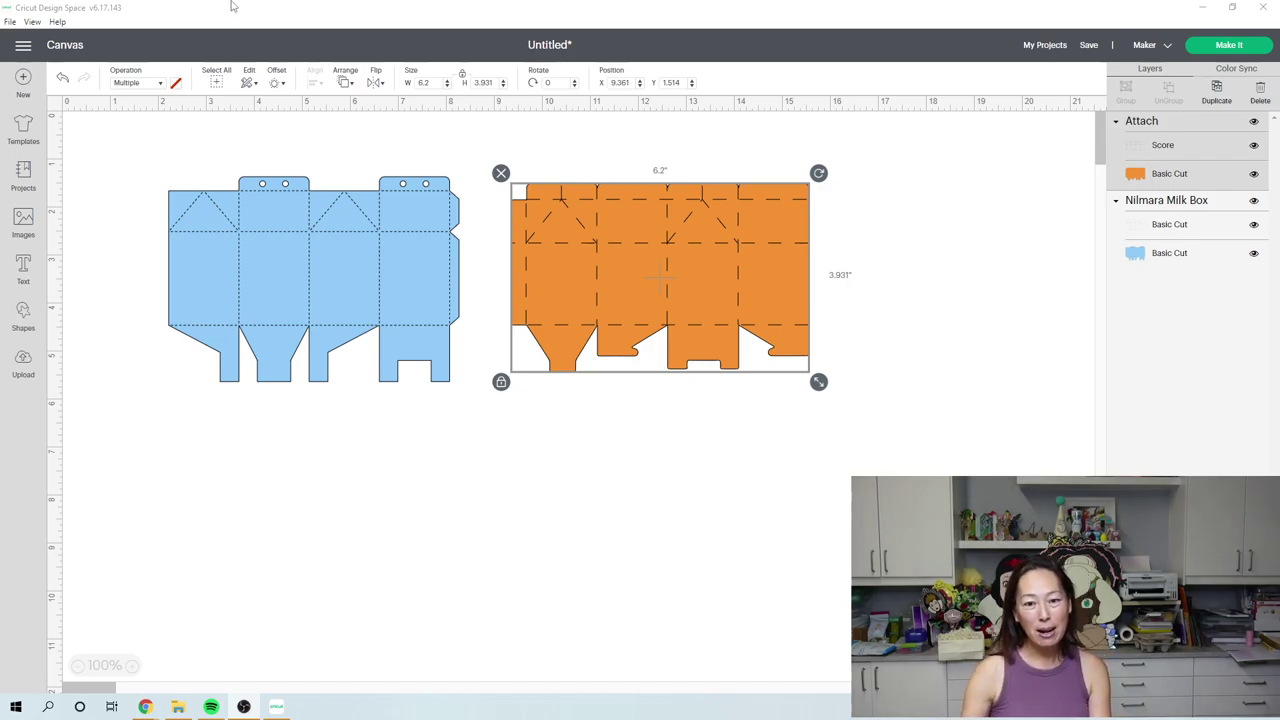
# Nudge the orange box template slightly left, toward the blue milk box
pyautogui.click(297, 252)
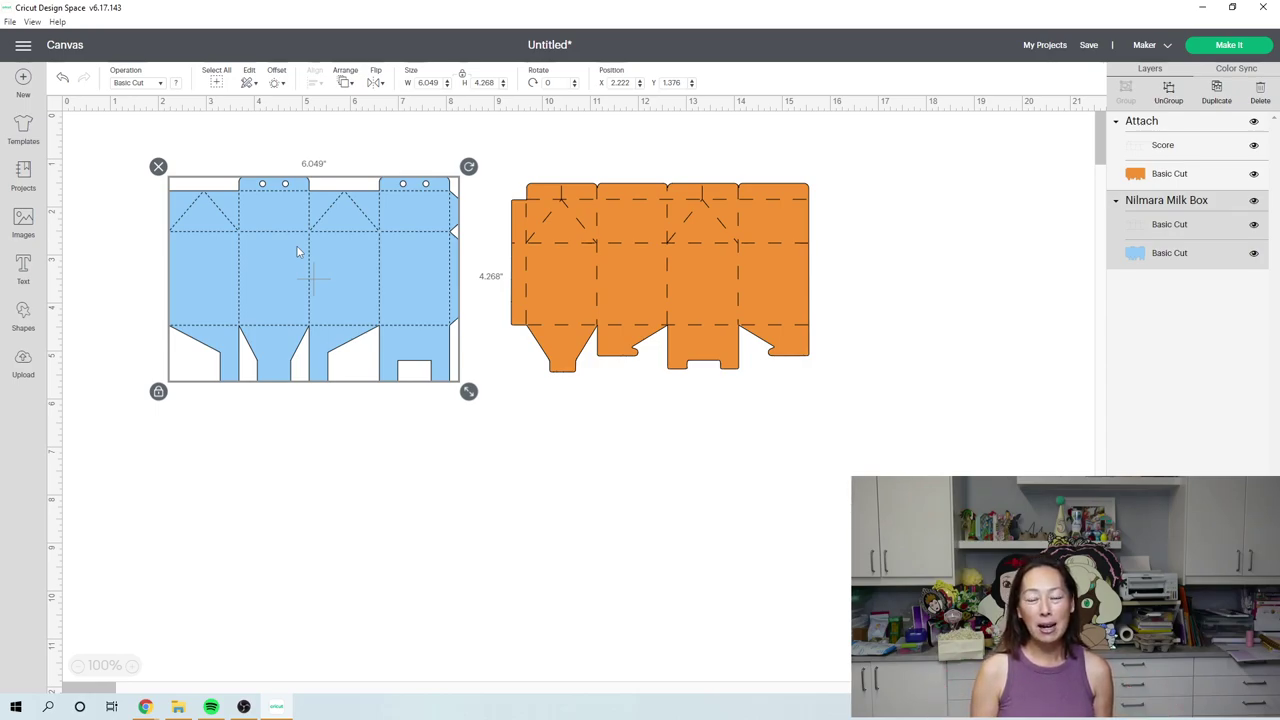
pyautogui.click(746, 317)
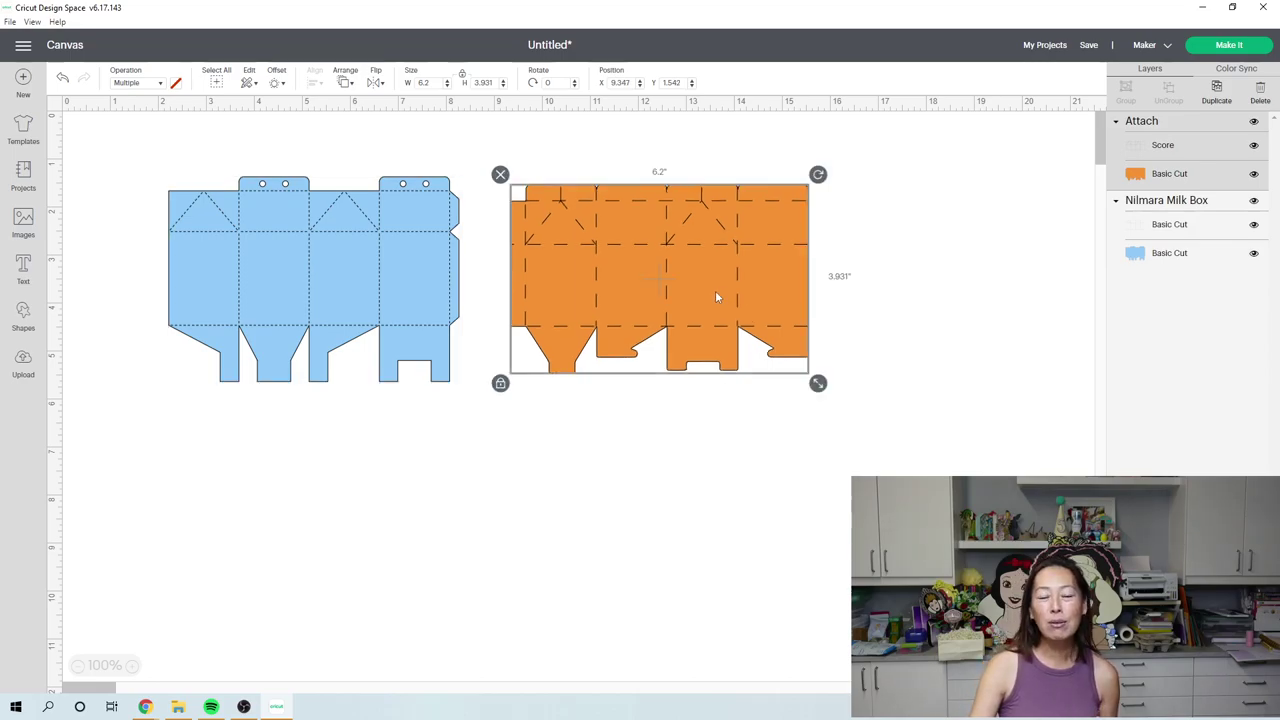
pyautogui.moveTo(717, 292); pyautogui.dragTo(696, 281)
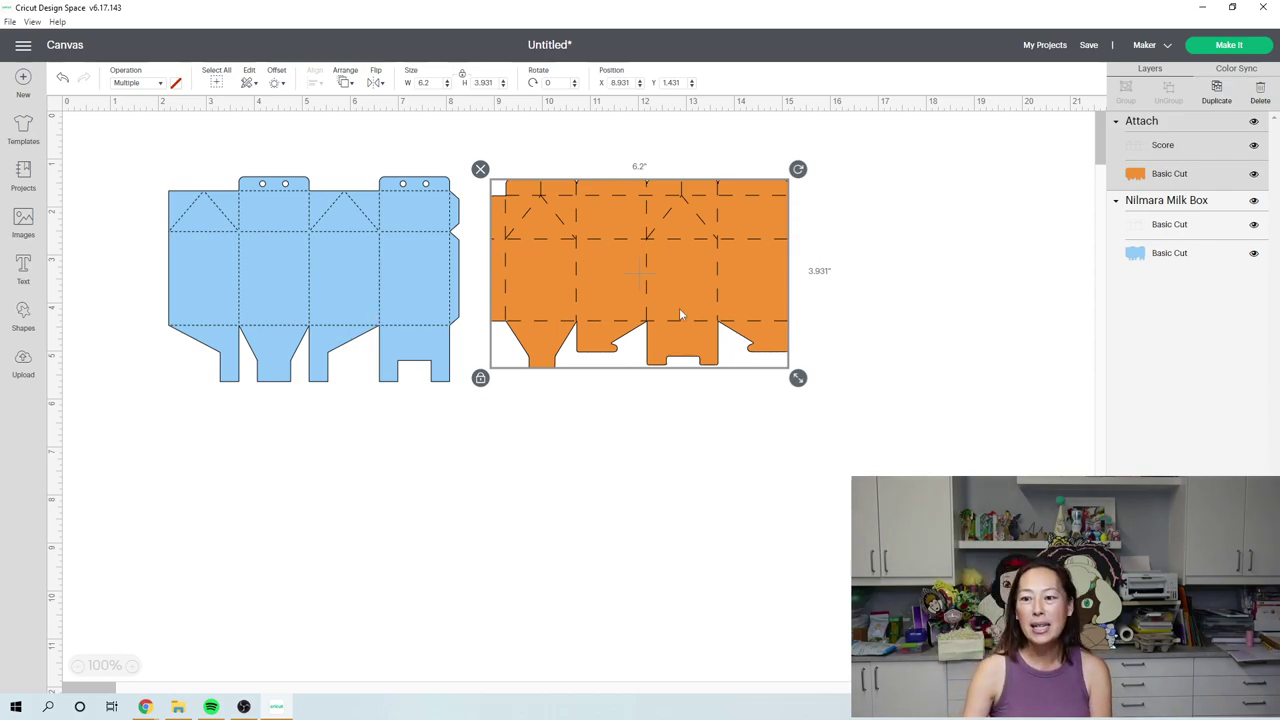
pyautogui.click(1171, 233)
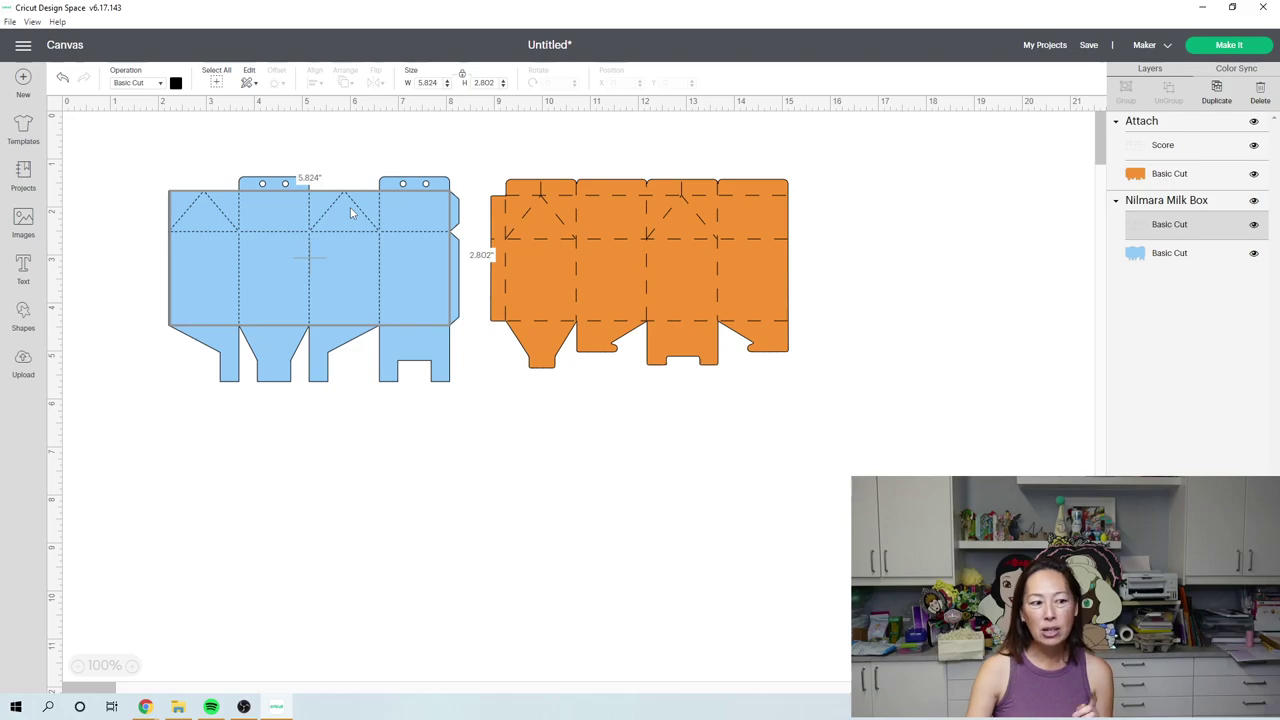
pyautogui.click(685, 280)
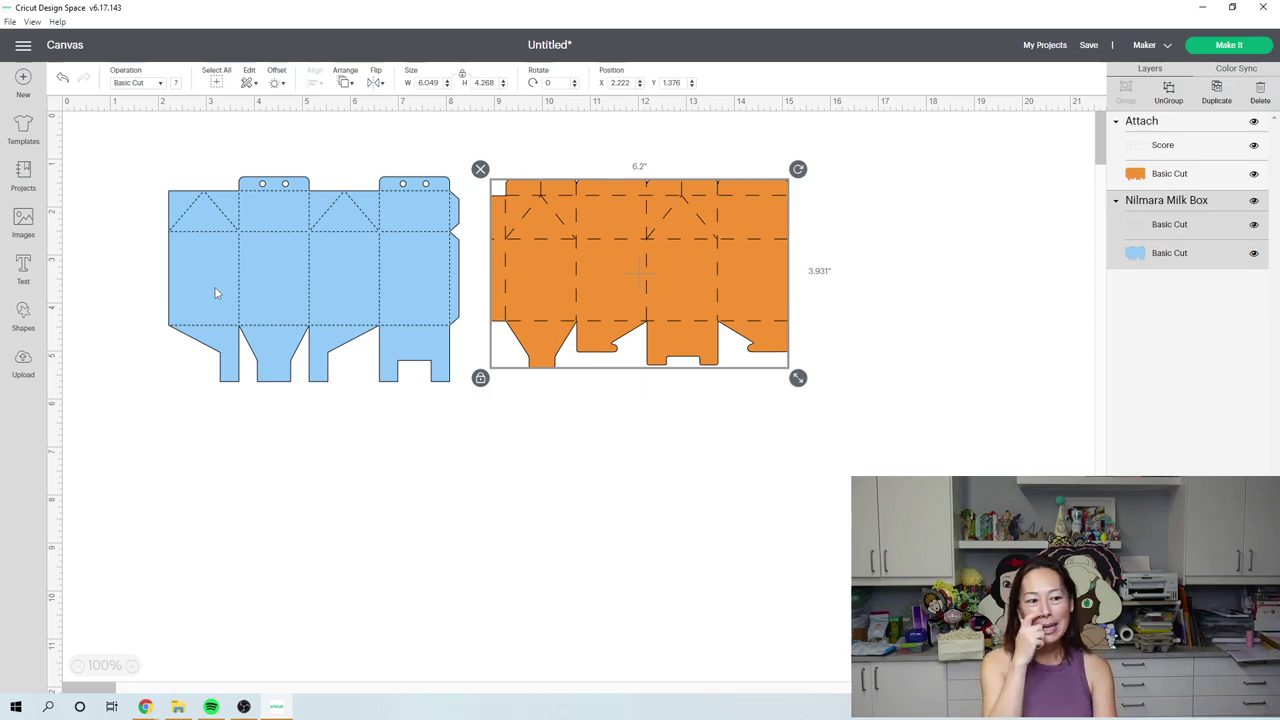
# Set the blue milk box to 11.5 in wide and move the orange template clear of it
pyautogui.moveTo(215, 292); pyautogui.dragTo(213, 301)
pyautogui.click(378, 291)
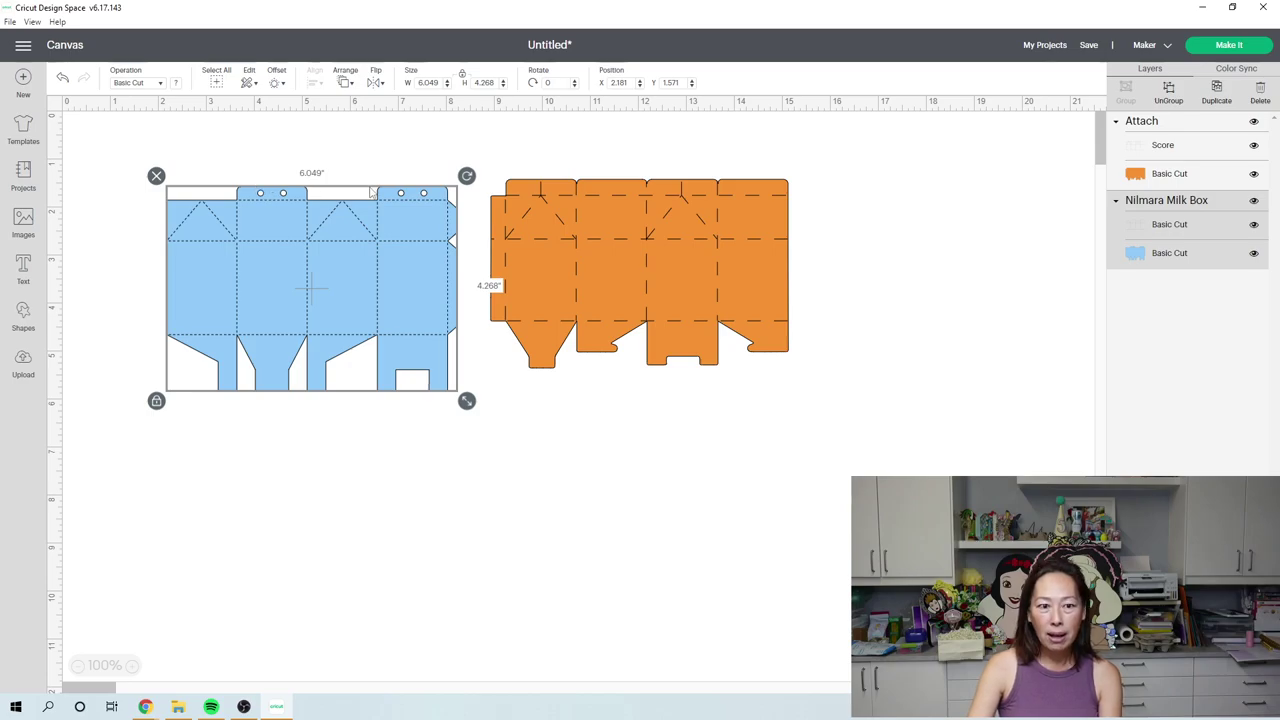
pyautogui.write('1')
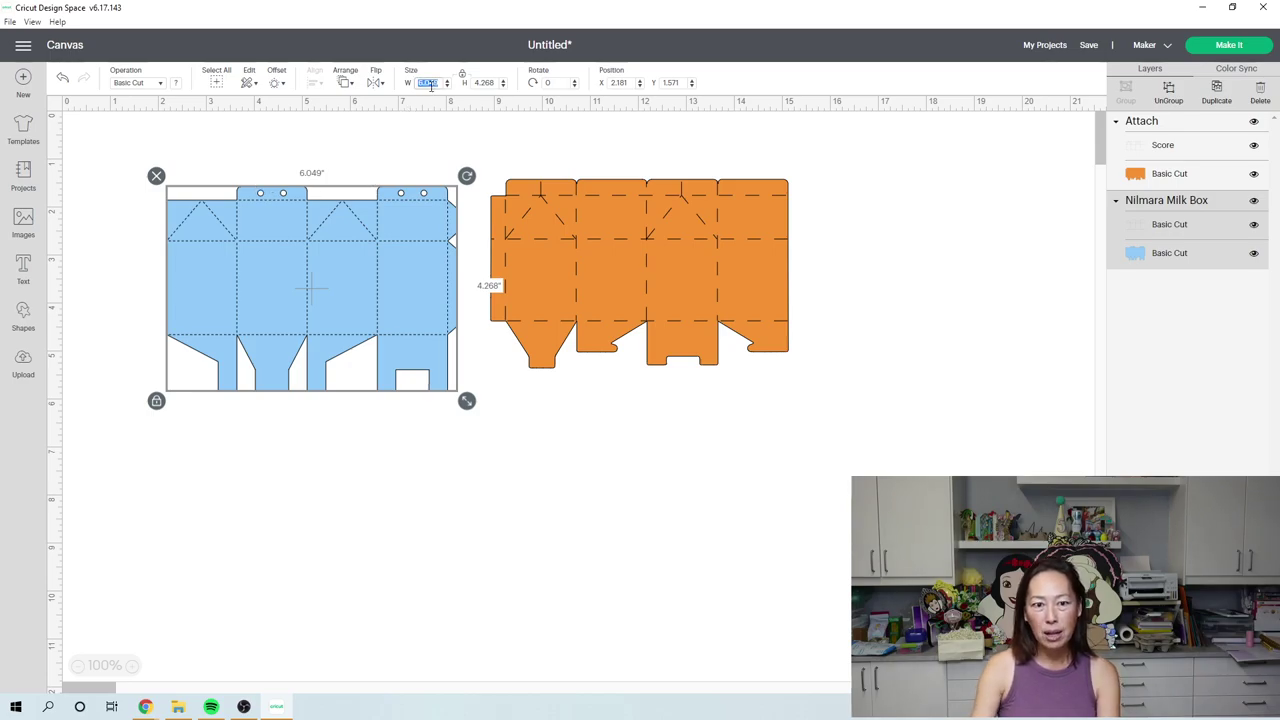
pyautogui.write('1.5')
pyautogui.press('Tab')
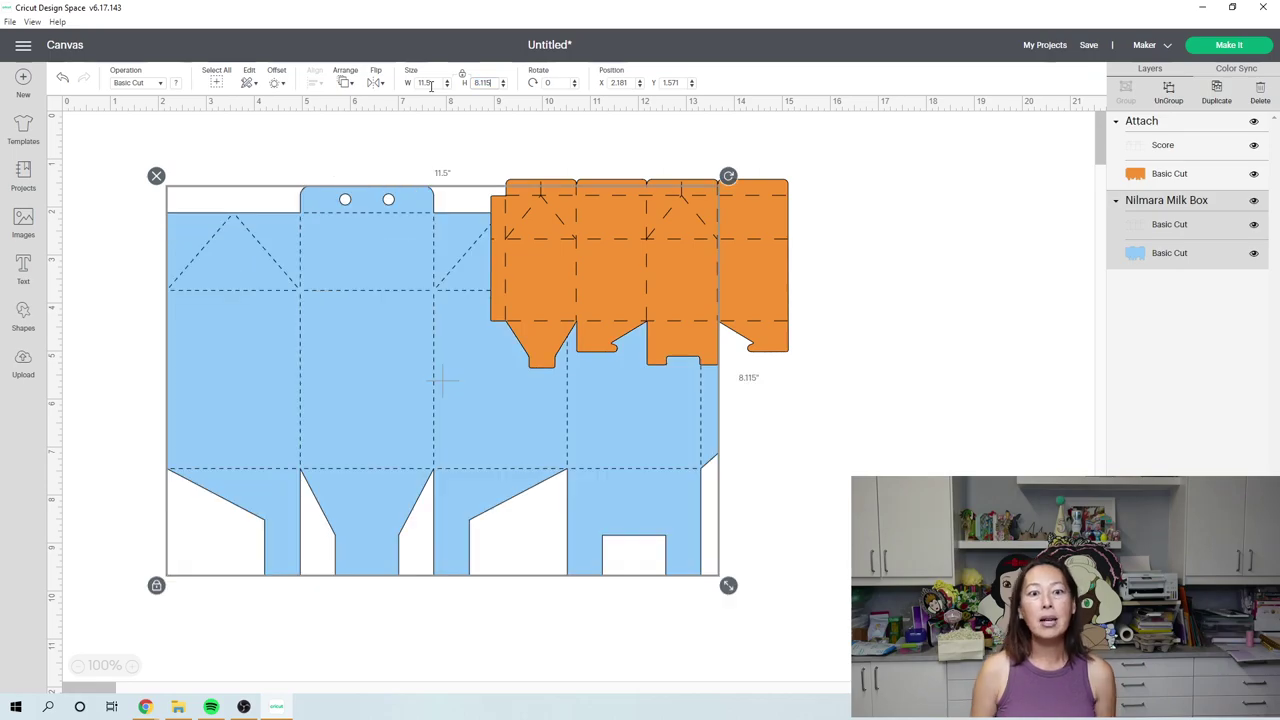
pyautogui.click(767, 267)
pyautogui.moveTo(768, 242); pyautogui.dragTo(977, 256)
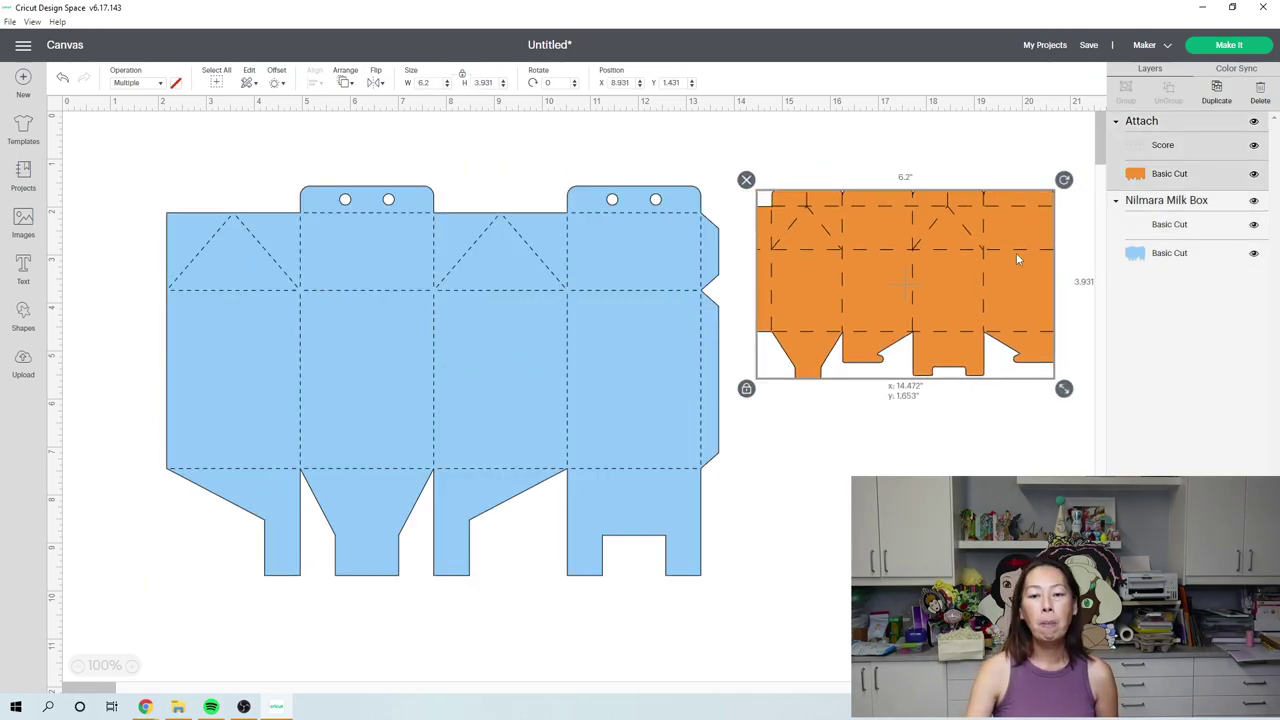
# Move the blue box toward the mat's top-left and try a 10.5 in width
pyautogui.click(330, 290)
pyautogui.moveTo(428, 311); pyautogui.dragTo(386, 264)
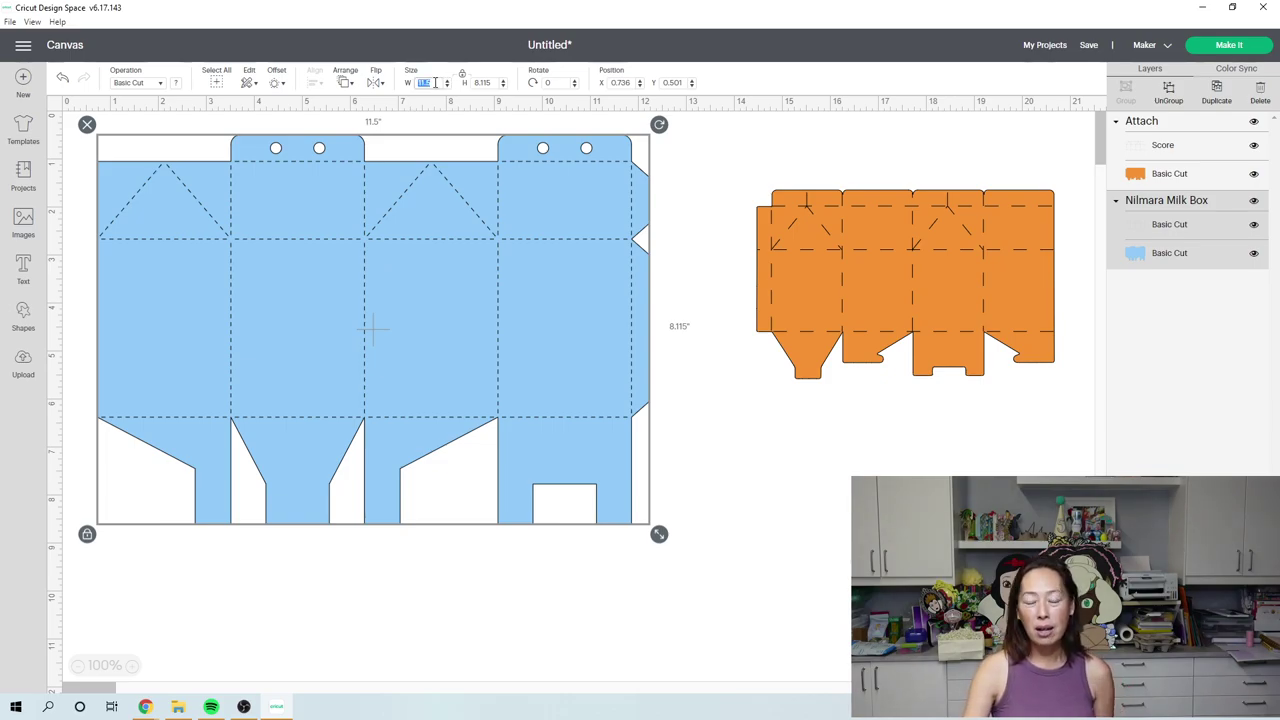
pyautogui.write('.5')
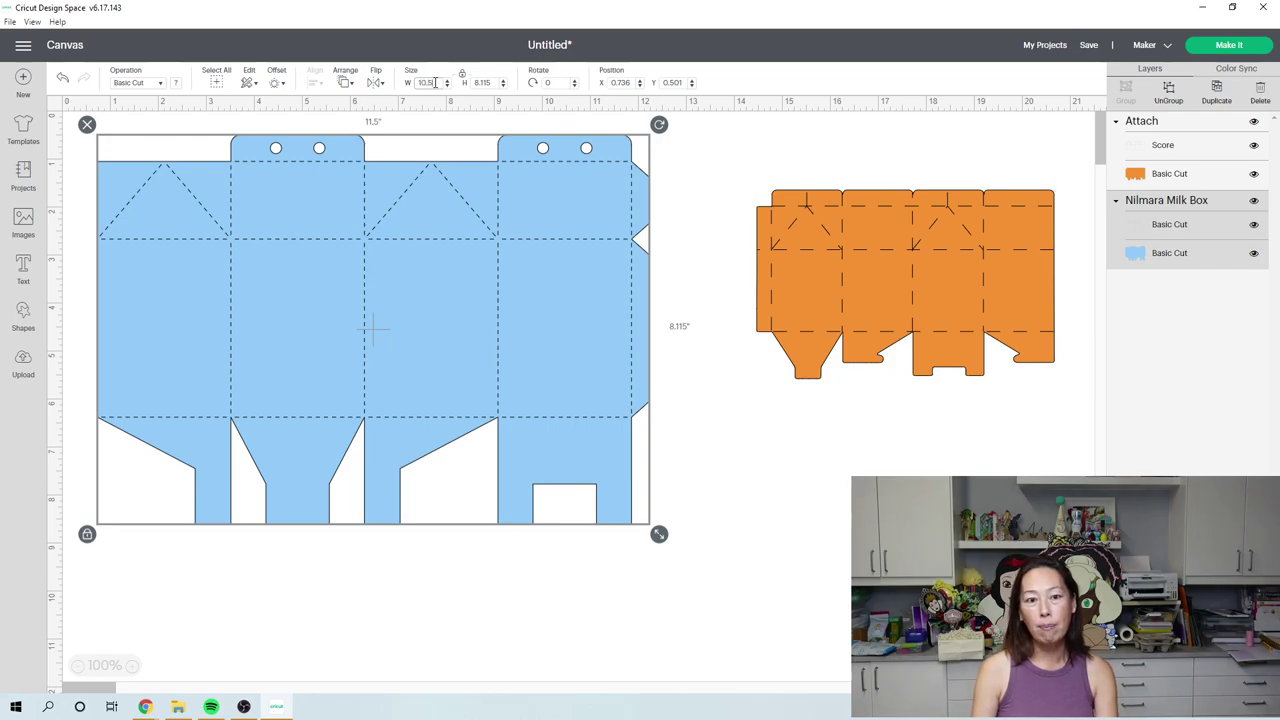
pyautogui.press('Tab')
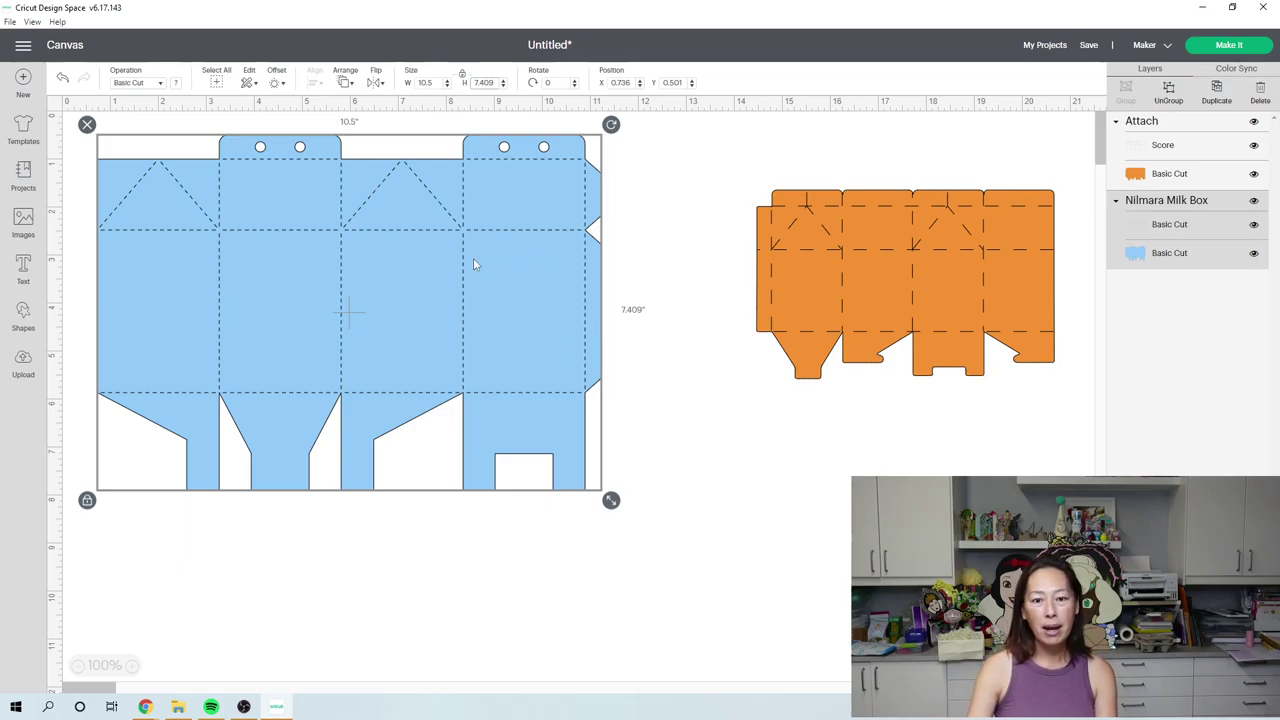
pyautogui.press('Tab')
# Place the orange template beside the blue box and reset the blue box width to 11.5 in
pyautogui.click(879, 287)
pyautogui.moveTo(879, 287); pyautogui.dragTo(767, 288)
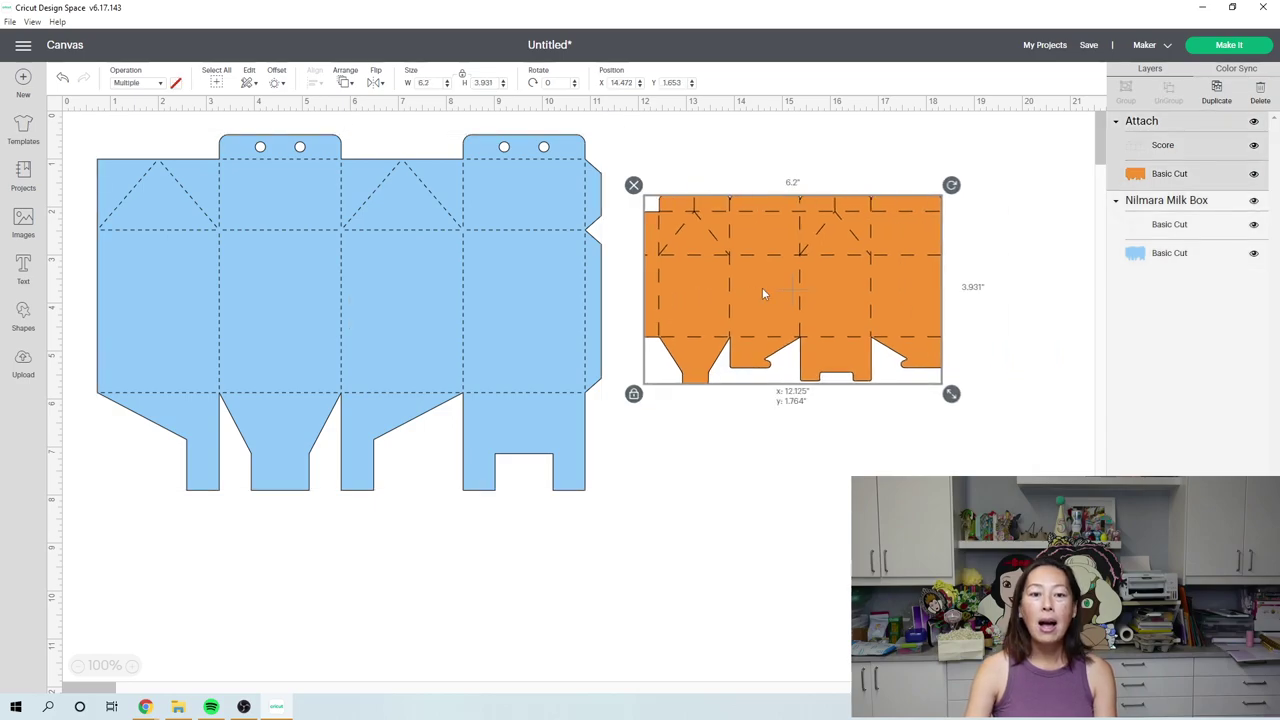
pyautogui.click(390, 142)
pyautogui.click(426, 83)
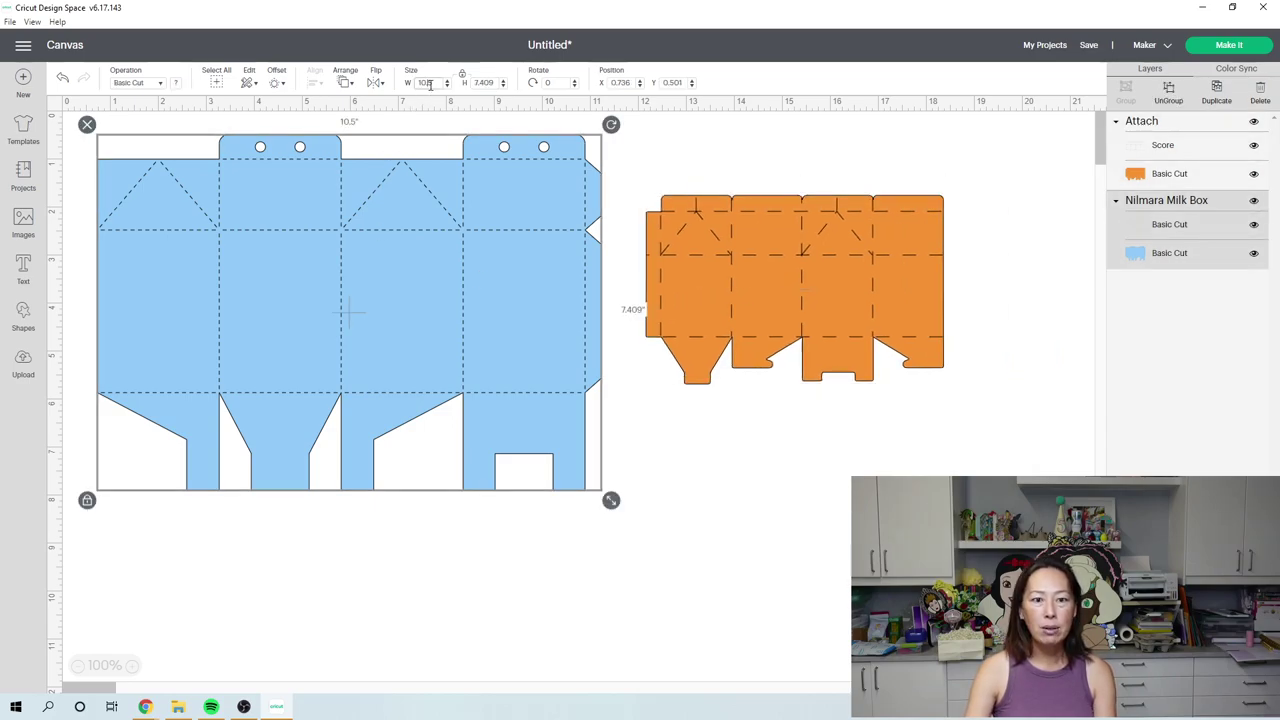
pyautogui.write('11.5')
pyautogui.press('Tab')
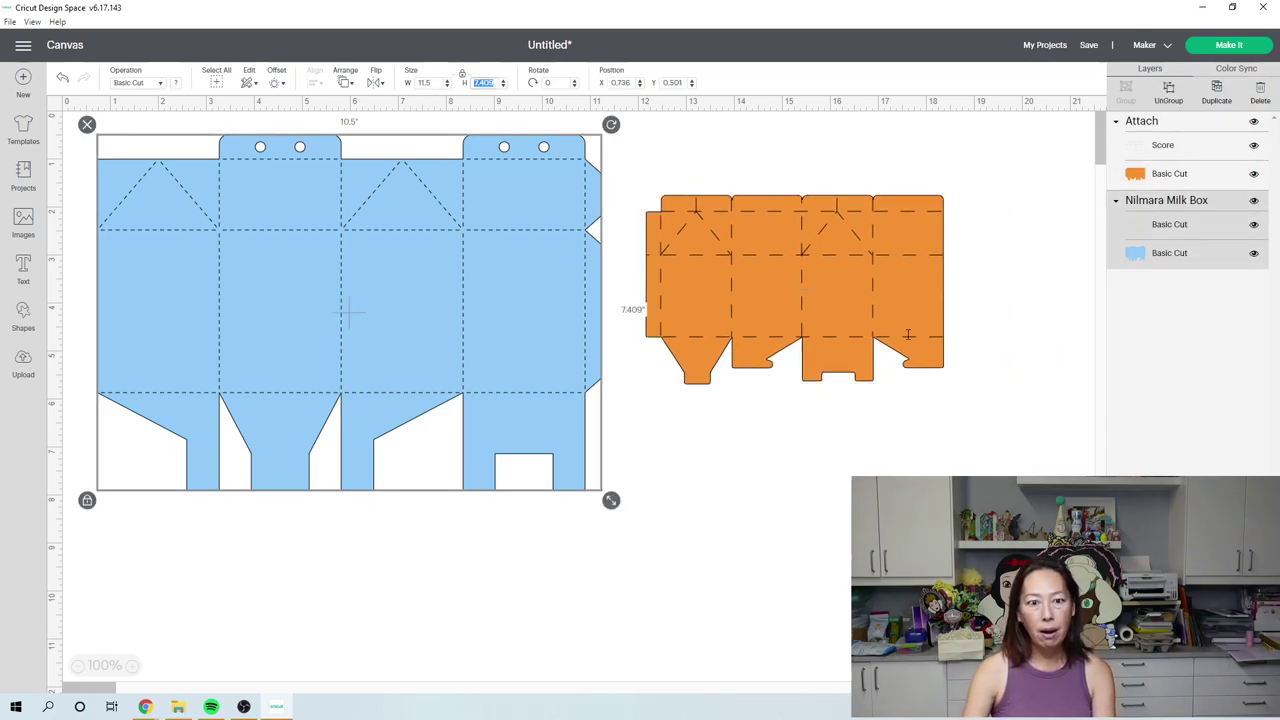
# Resize the orange template to 11.5 in wide and move it right of the blue box
pyautogui.click(908, 335)
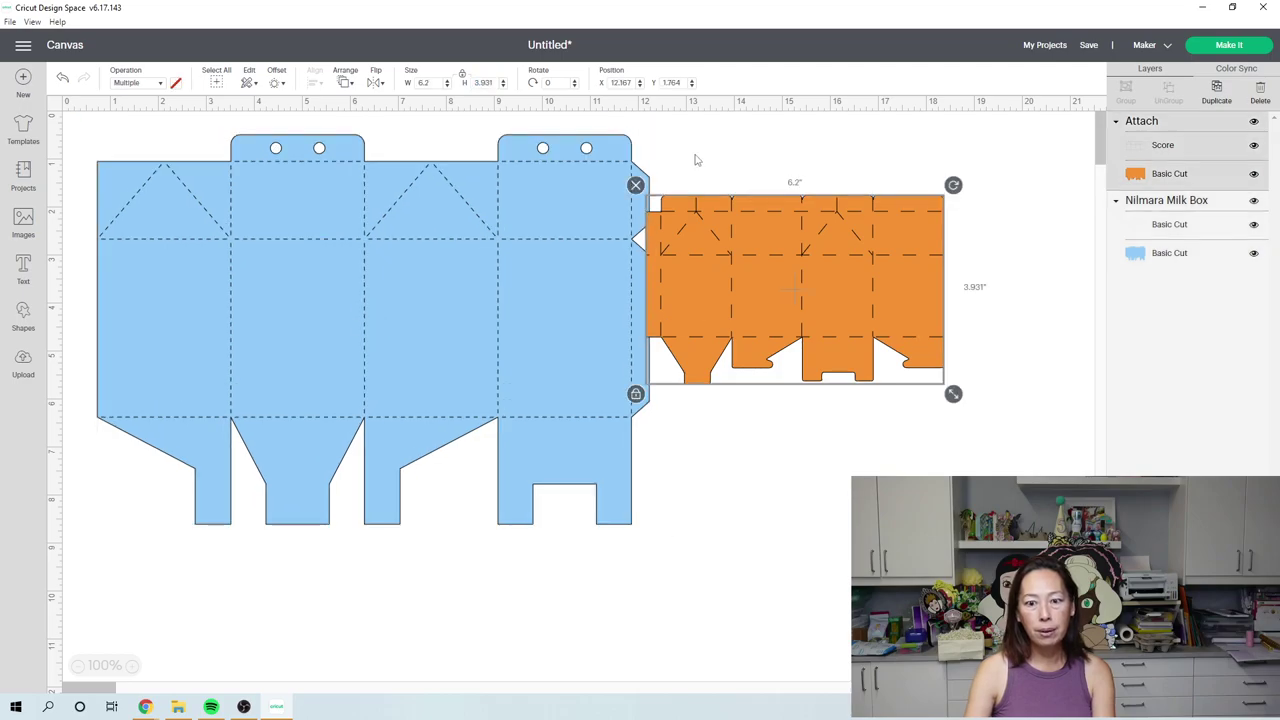
pyautogui.click(418, 84)
pyautogui.write('11.5')
pyautogui.press('Tab')
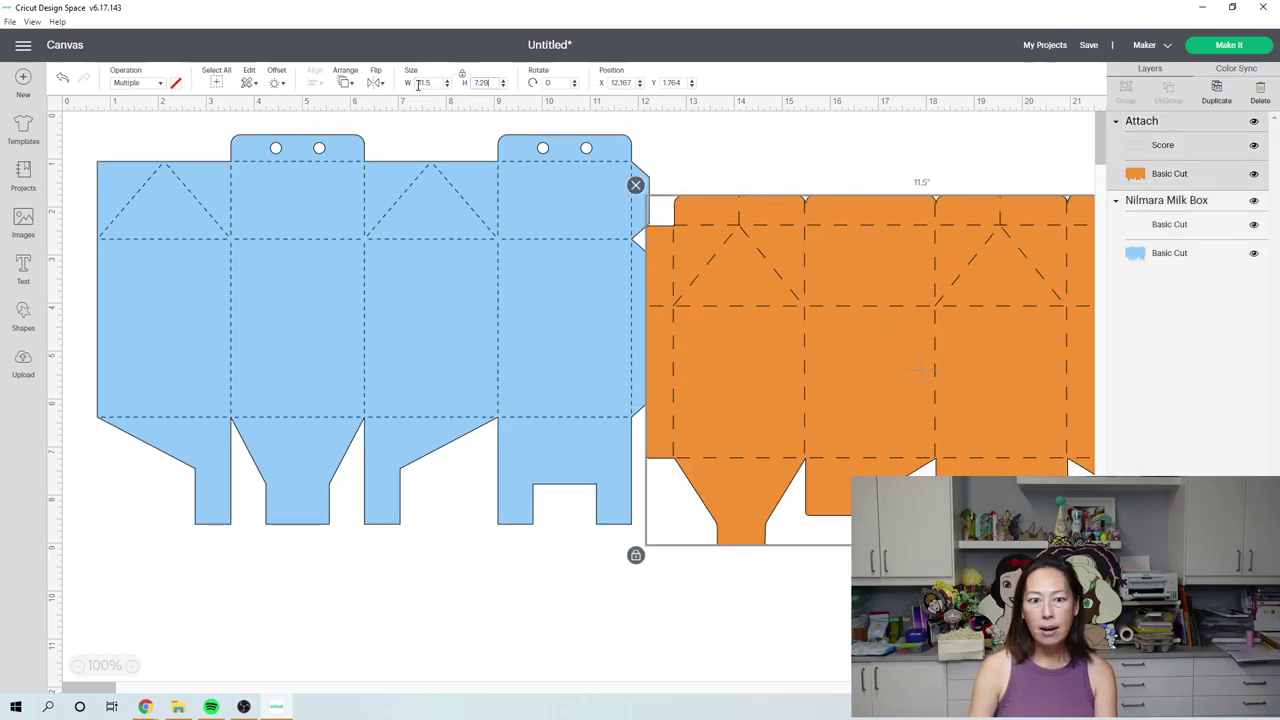
pyautogui.moveTo(852, 330); pyautogui.dragTo(920, 302)
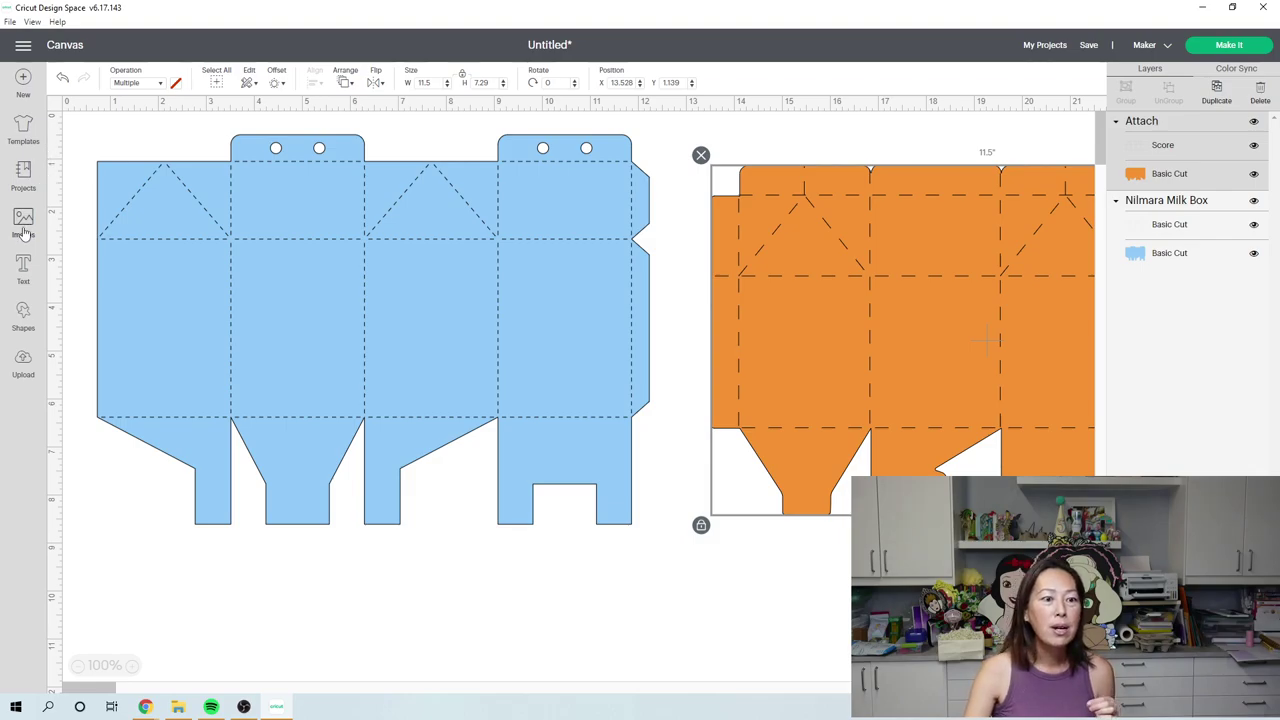
# Open the Shapes library from the left toolbar
pyautogui.click(24, 315)
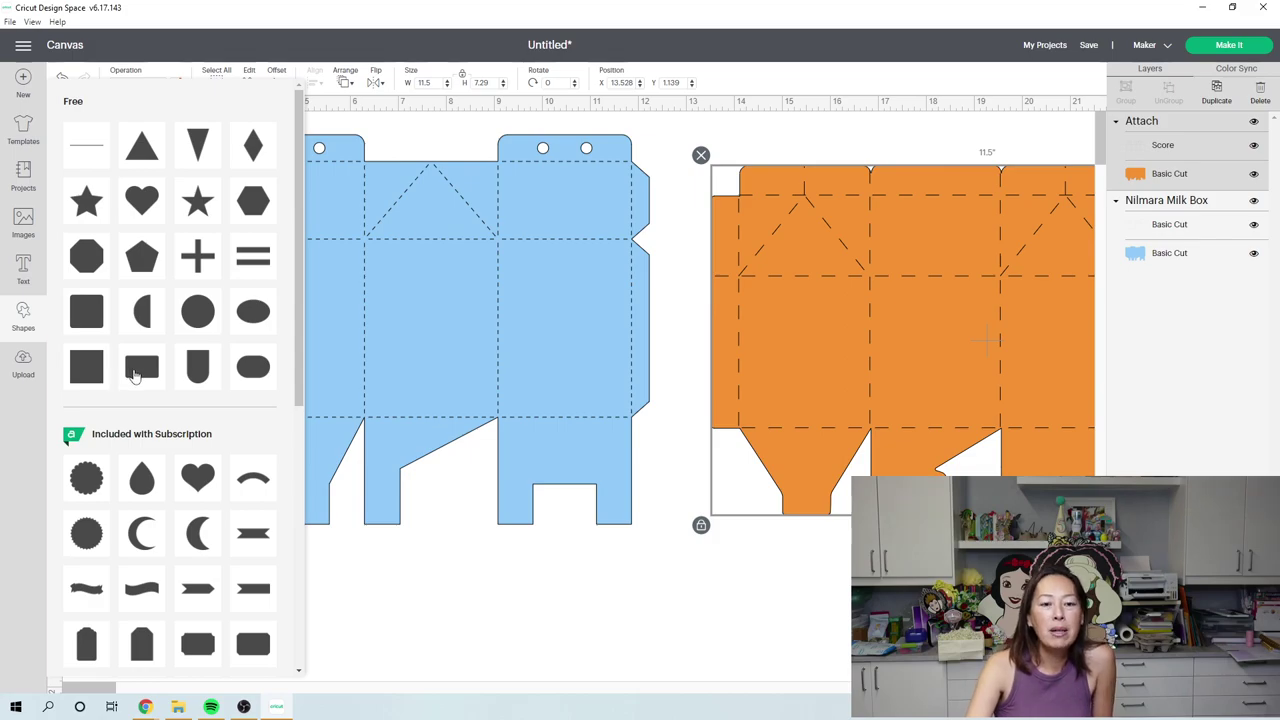
# Add a rounded rectangle, unlock its proportions, and fit it about 2.556 × 3.403 in on the second panel
pyautogui.click(138, 369)
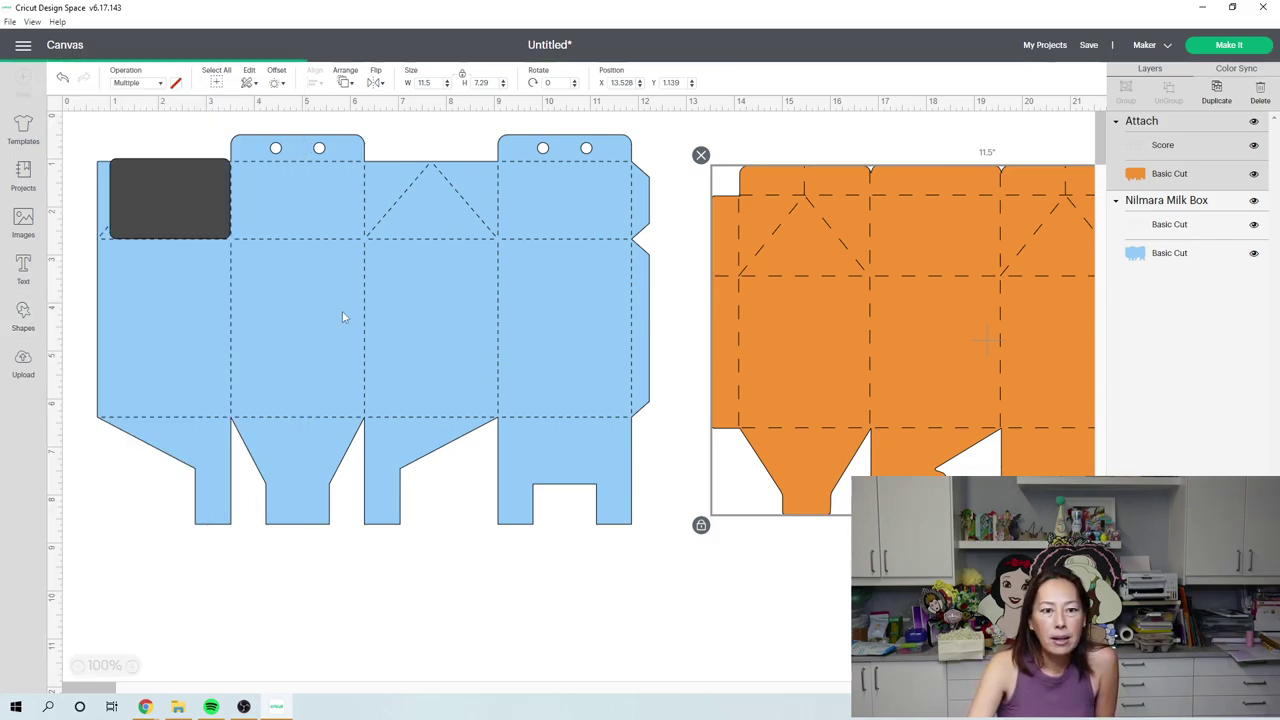
pyautogui.moveTo(197, 186); pyautogui.dragTo(336, 303)
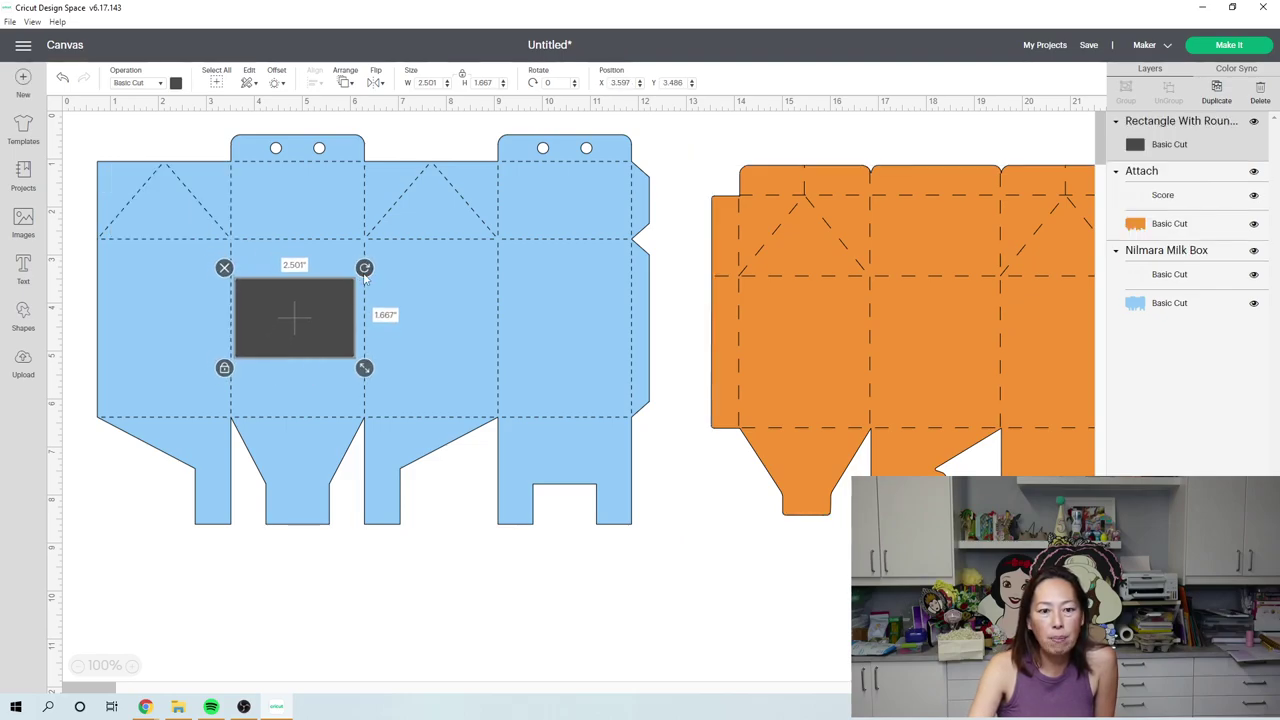
pyautogui.click(224, 368)
pyautogui.moveTo(365, 369); pyautogui.dragTo(374, 469)
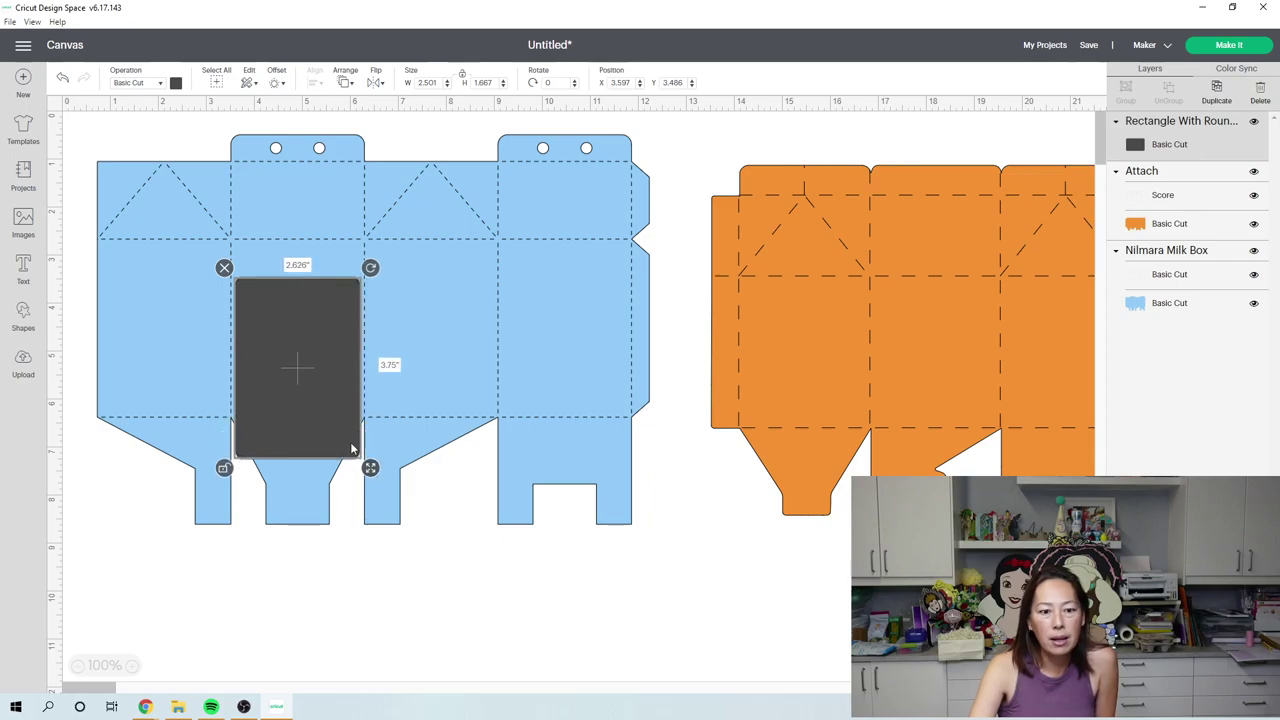
pyautogui.moveTo(350, 448); pyautogui.dragTo(354, 416)
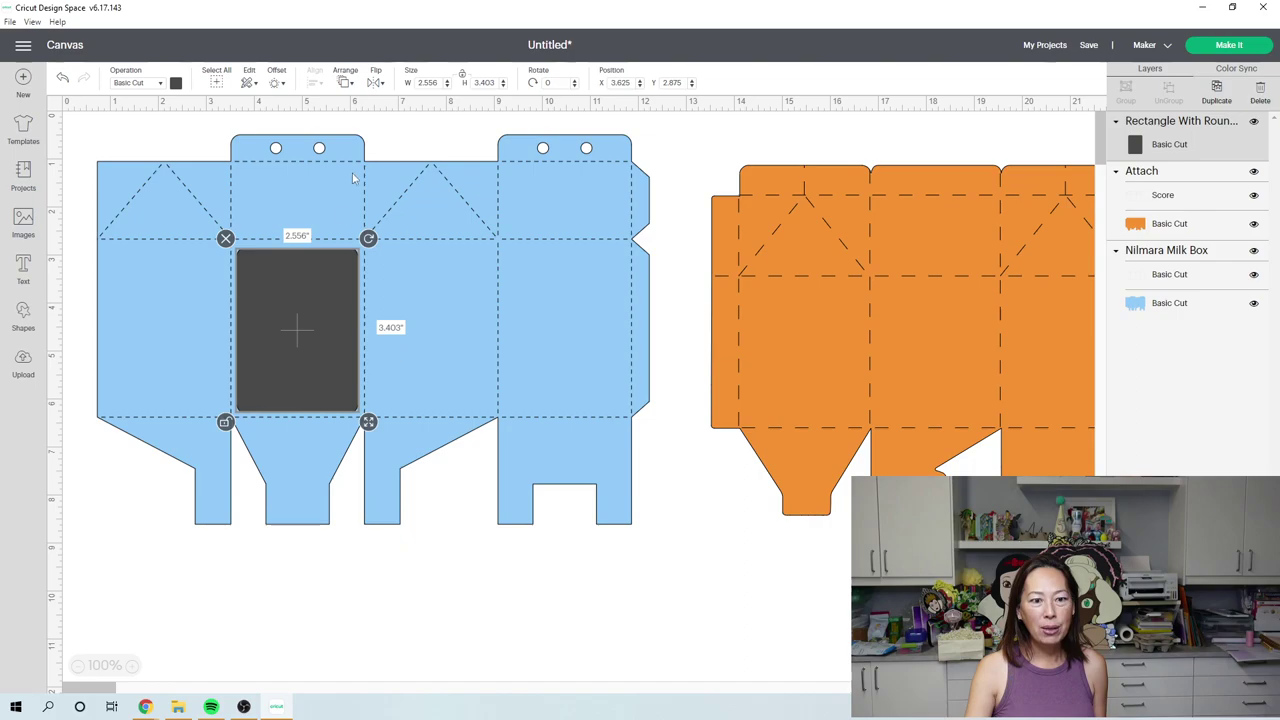
# Size the rounded rectangle to 2.5 in wide by 3.5 in tall
pyautogui.click(439, 87)
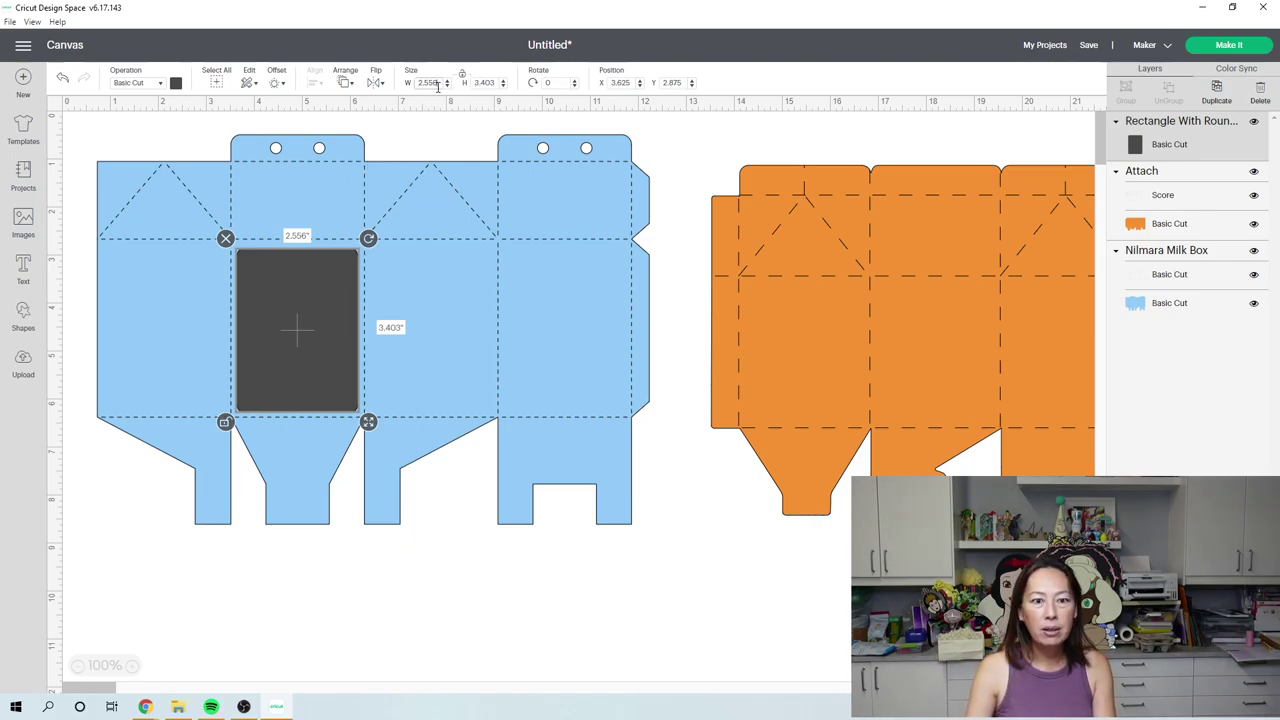
pyautogui.write('2.5')
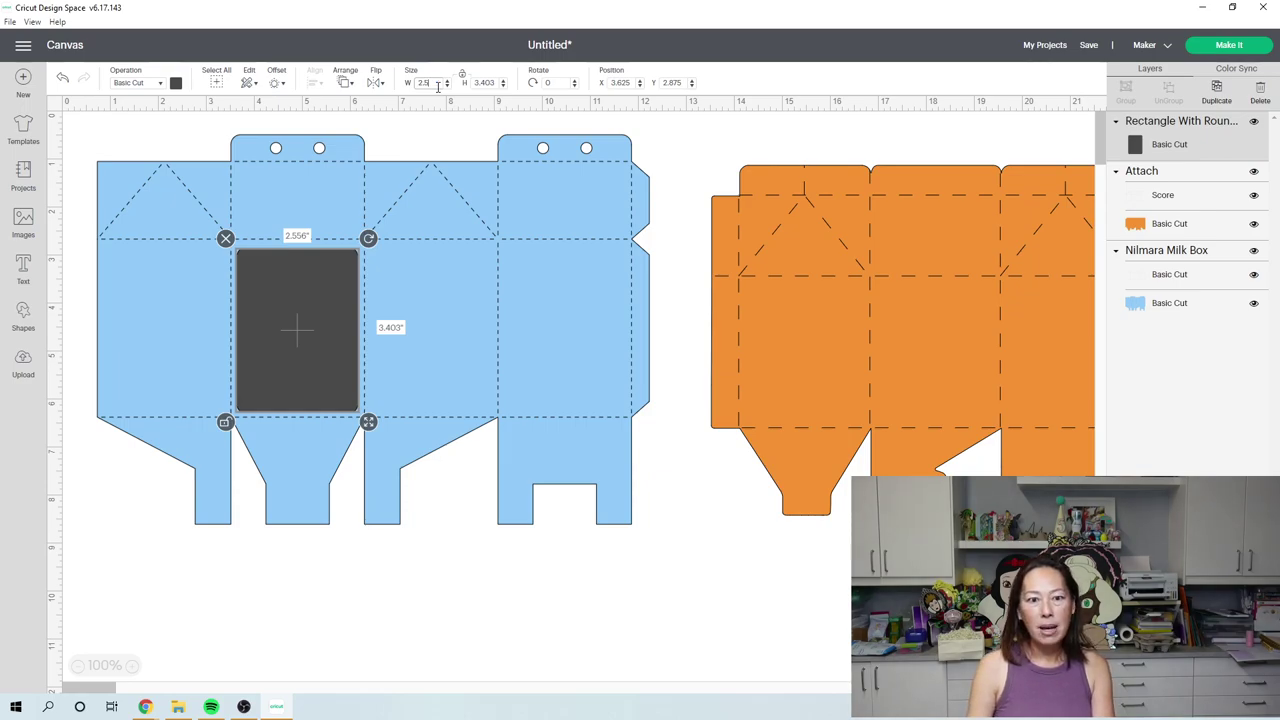
pyautogui.press('Tab')
pyautogui.write('3.5')
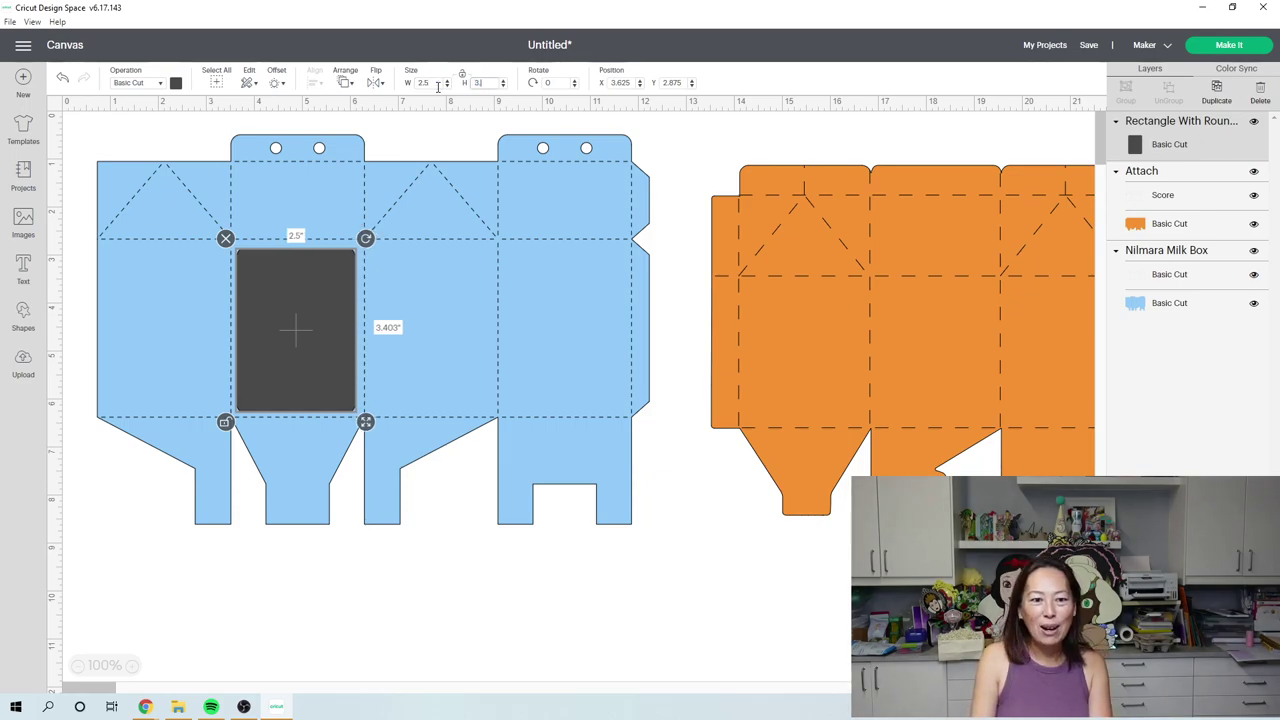
pyautogui.press('Tab')
# Move the rectangle below the blue box and duplicate it into stacked copies
pyautogui.moveTo(269, 299)
pyautogui.mouseDown()
pyautogui.moveTo(271, 282)
pyautogui.moveTo(271, 303)
pyautogui.mouseUp()
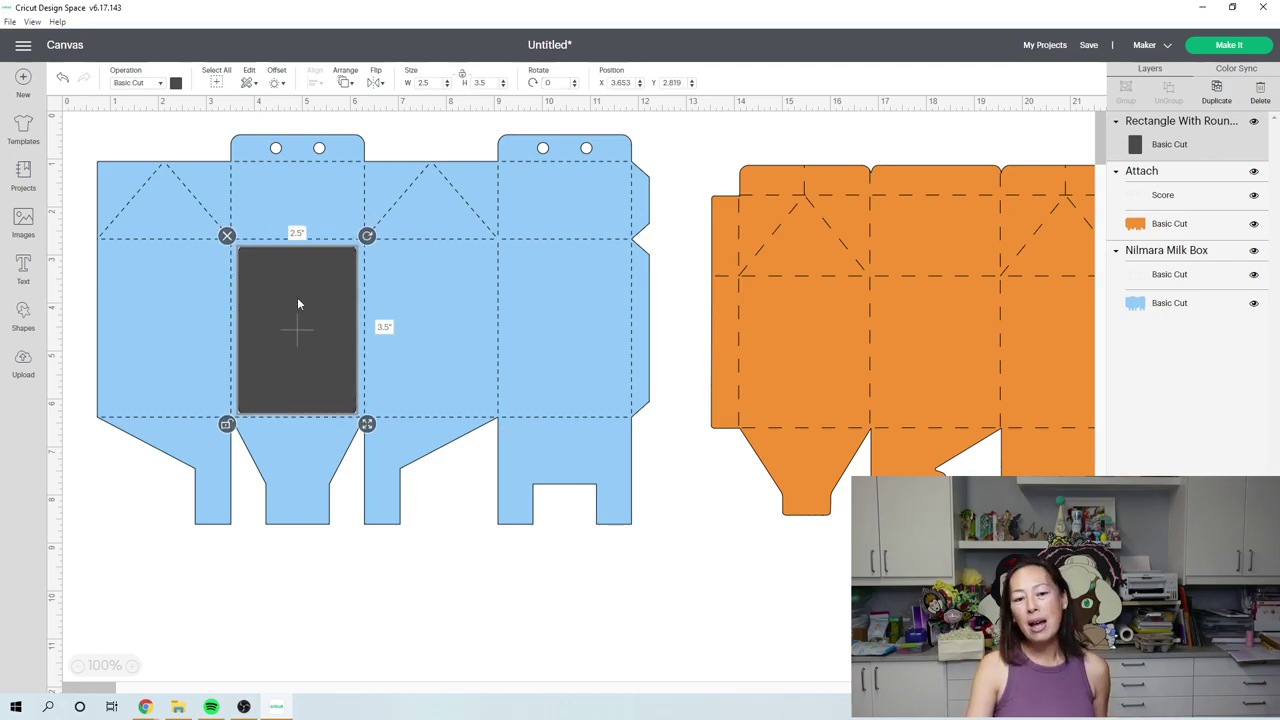
pyautogui.moveTo(313, 382); pyautogui.dragTo(425, 692)
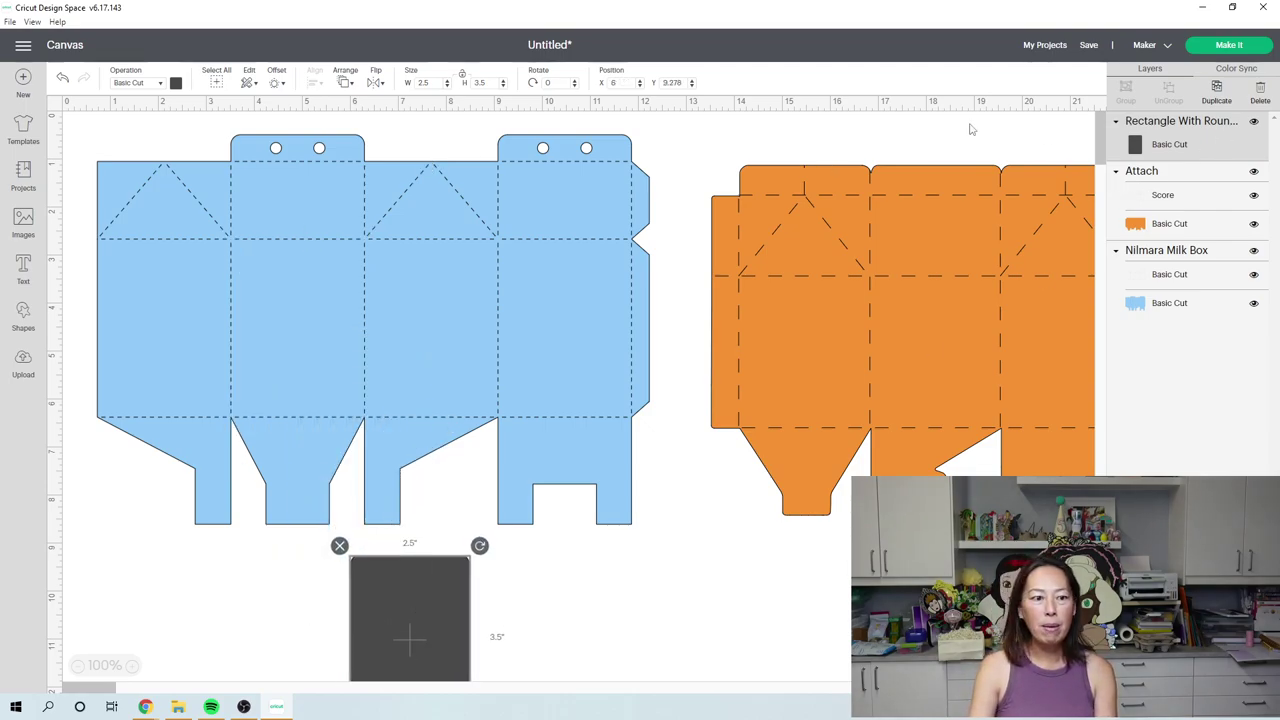
pyautogui.click(1215, 87)
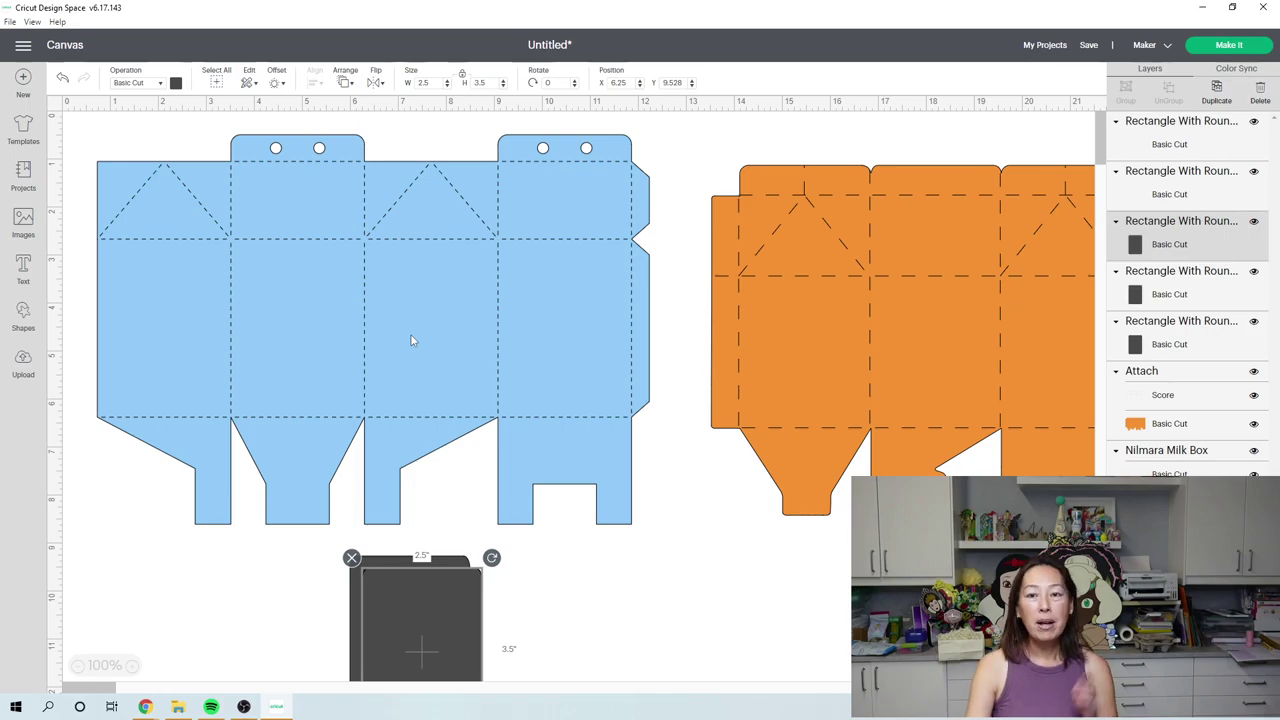
pyautogui.moveTo(76, 137); pyautogui.dragTo(306, 304)
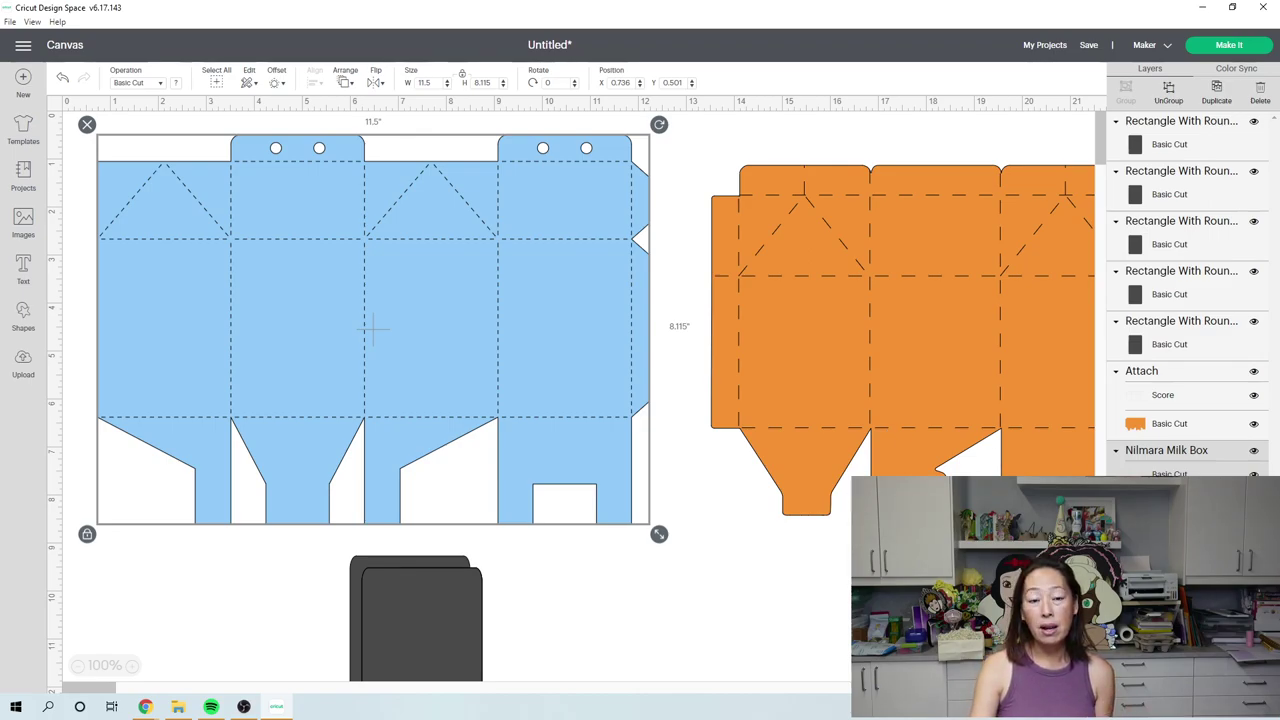
# Select the blue milk box, then the orange box template on the canvas
pyautogui.click(373, 330)
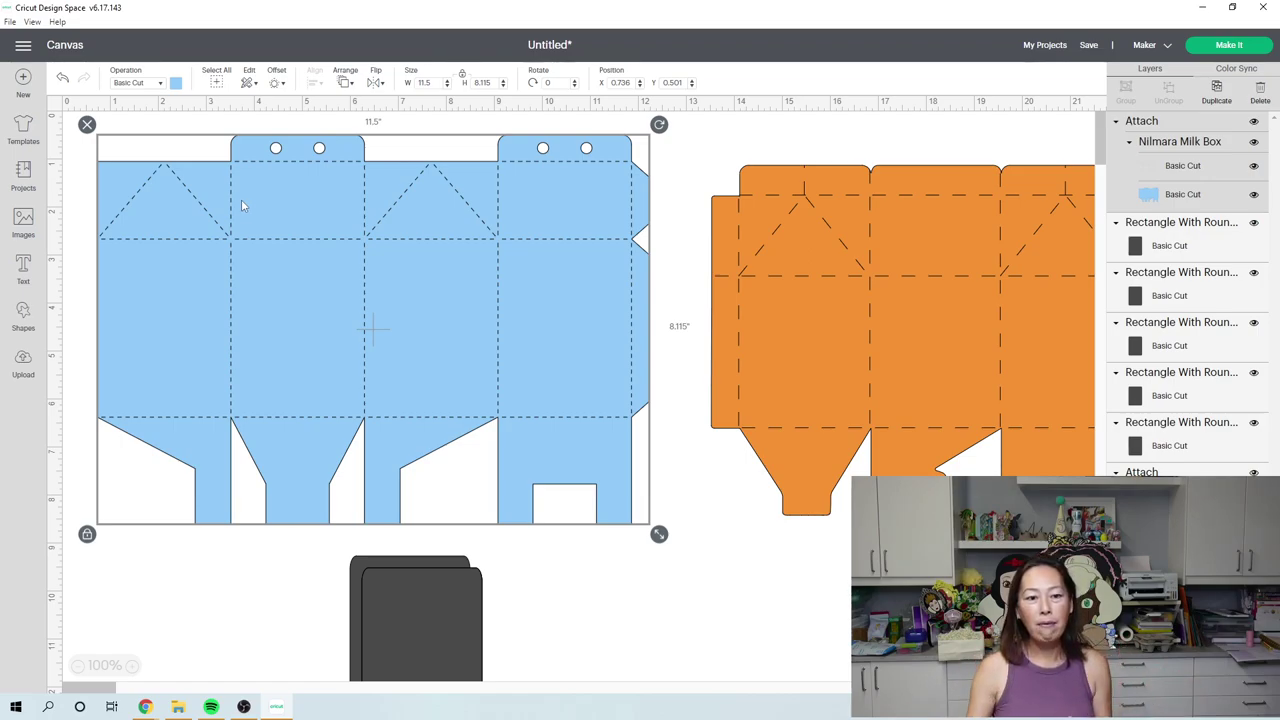
pyautogui.click(892, 381)
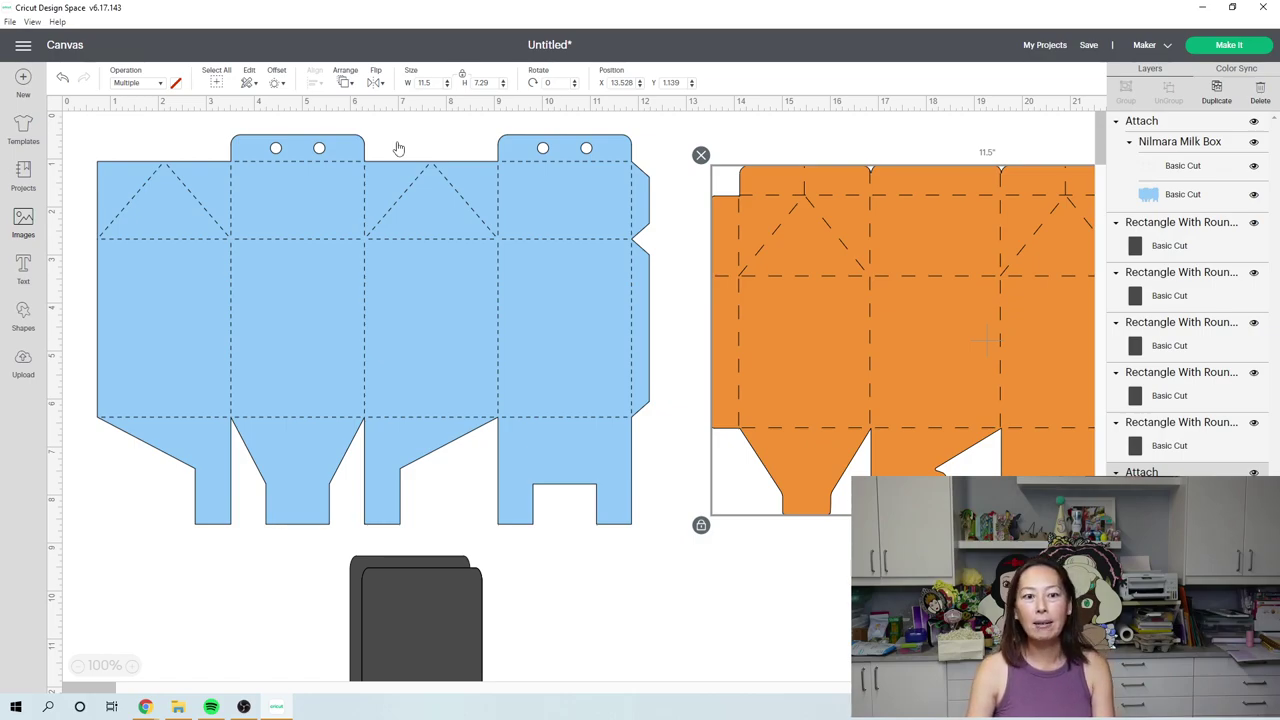
# In Images, search 'santa hat', then clear the search to list all images
pyautogui.click(27, 222)
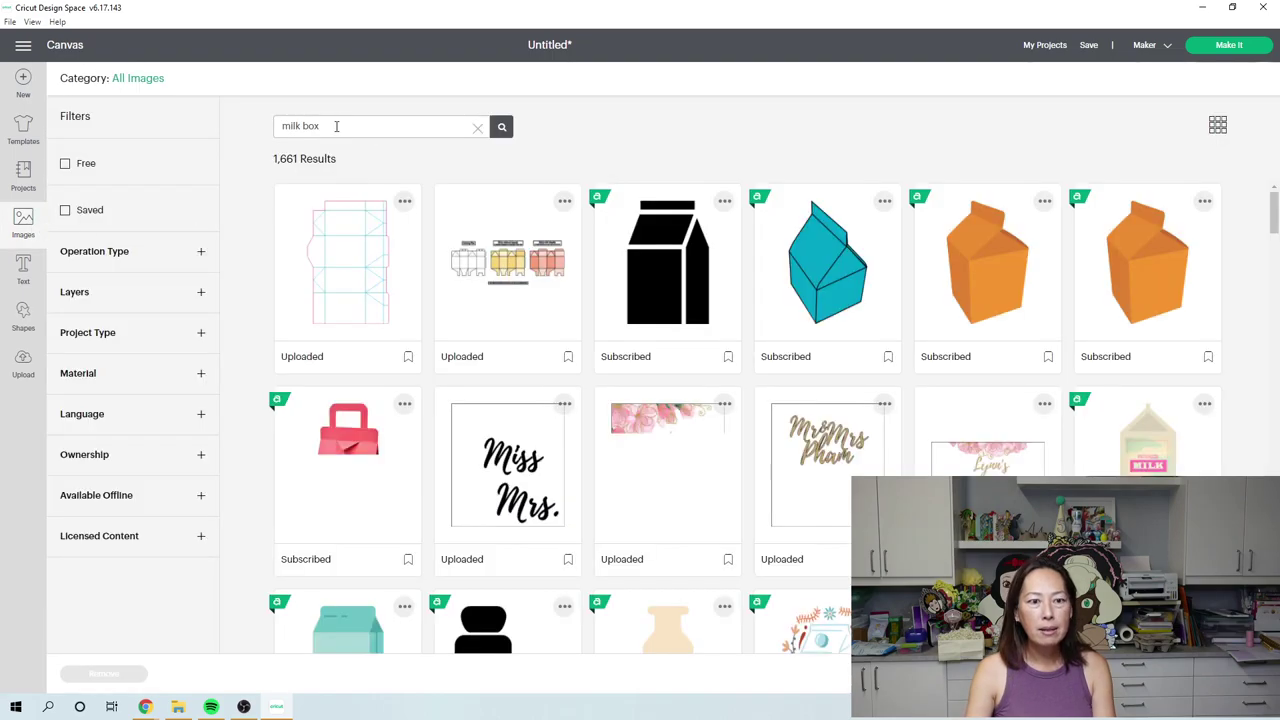
pyautogui.moveTo(336, 126); pyautogui.dragTo(218, 127)
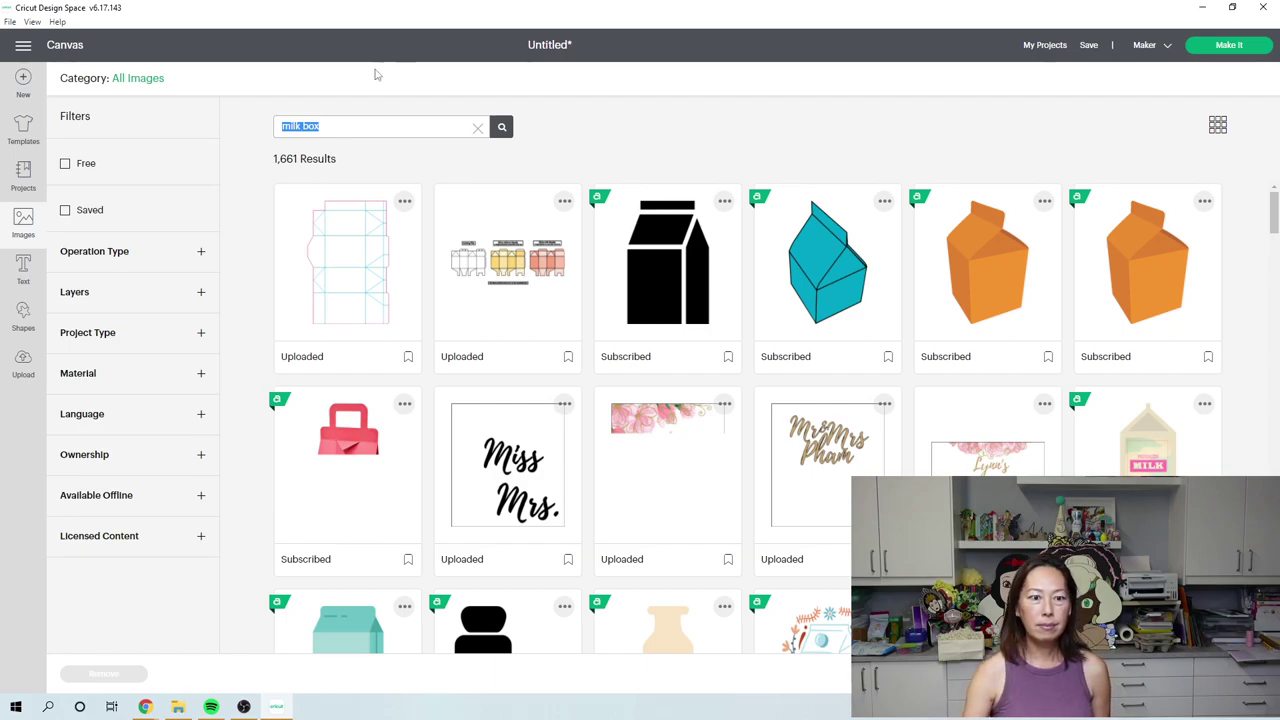
pyautogui.write('santa hat')
pyautogui.press('Return')
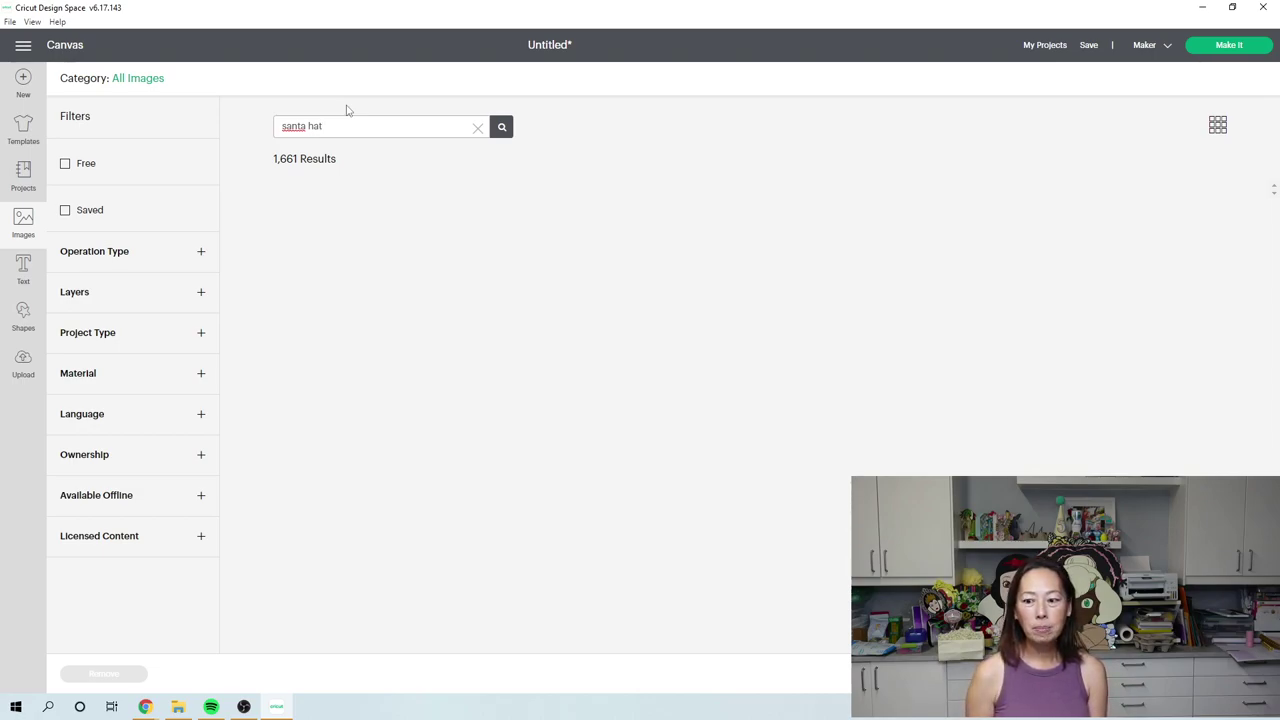
pyautogui.click(477, 128)
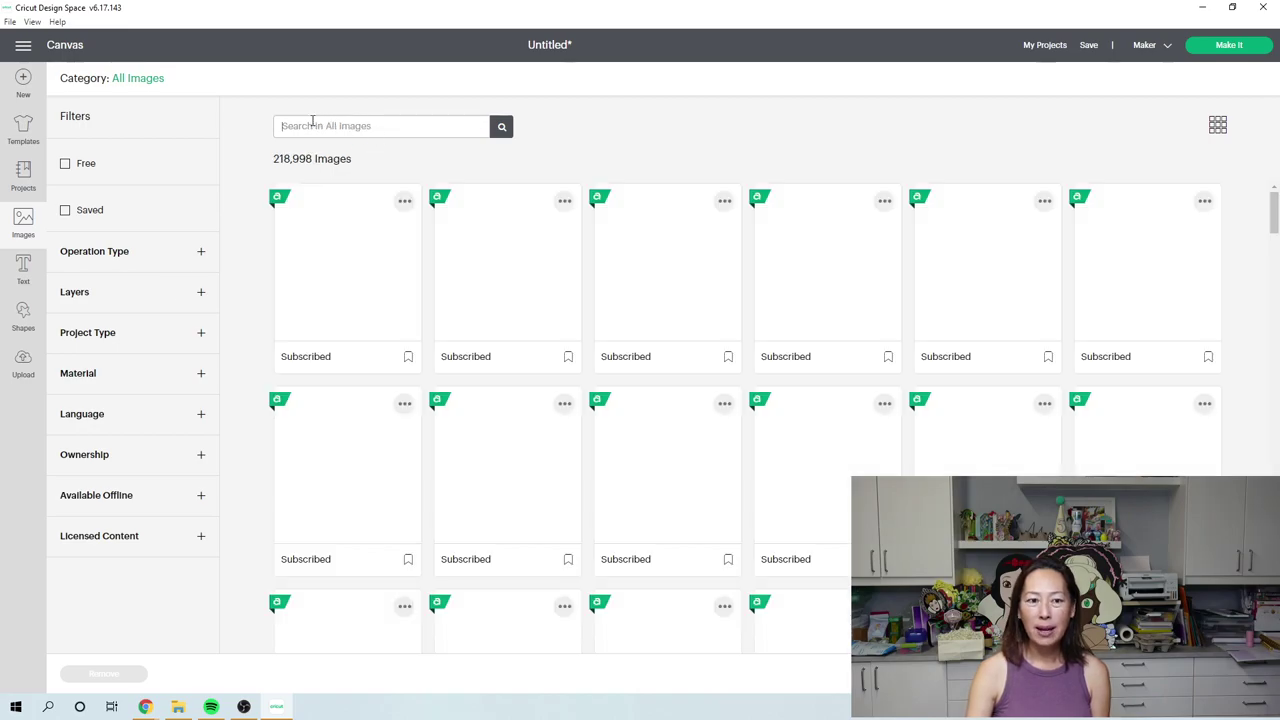
# Scroll through All Images, pick the green Christmas tree, and keep browsing the holiday designs
pyautogui.click(312, 121)
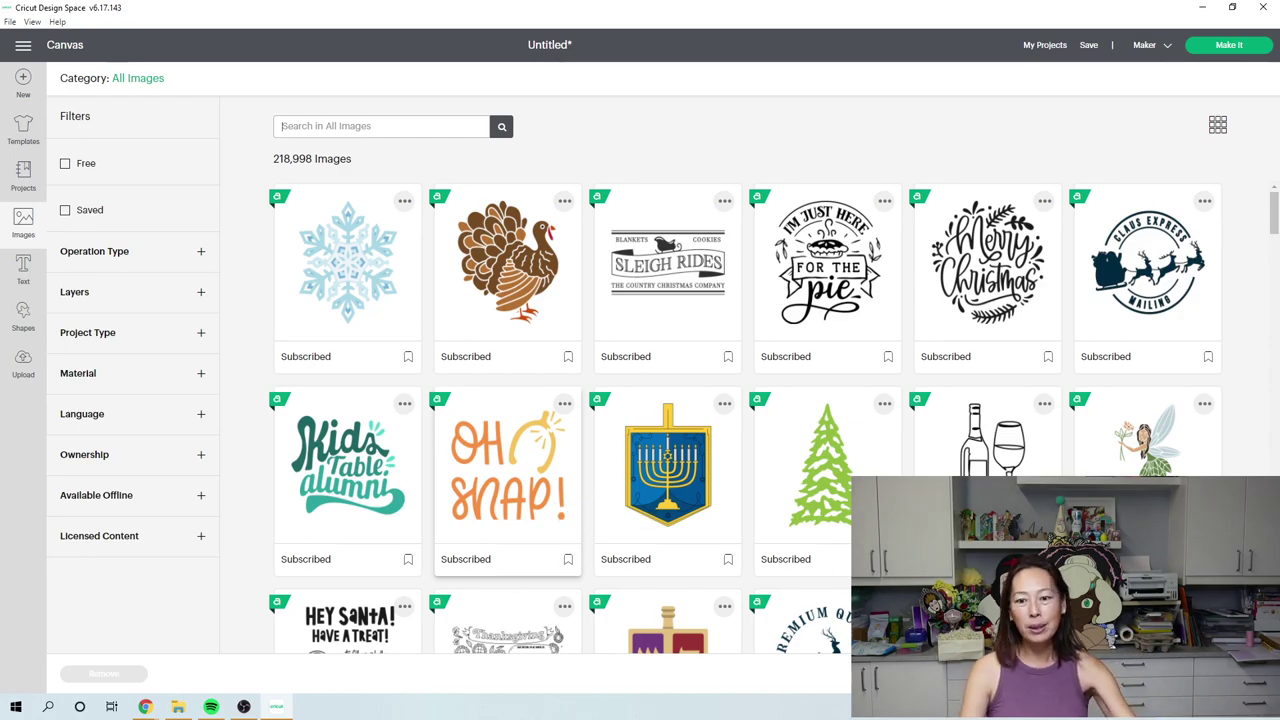
pyautogui.scroll(-1, 742, 334)
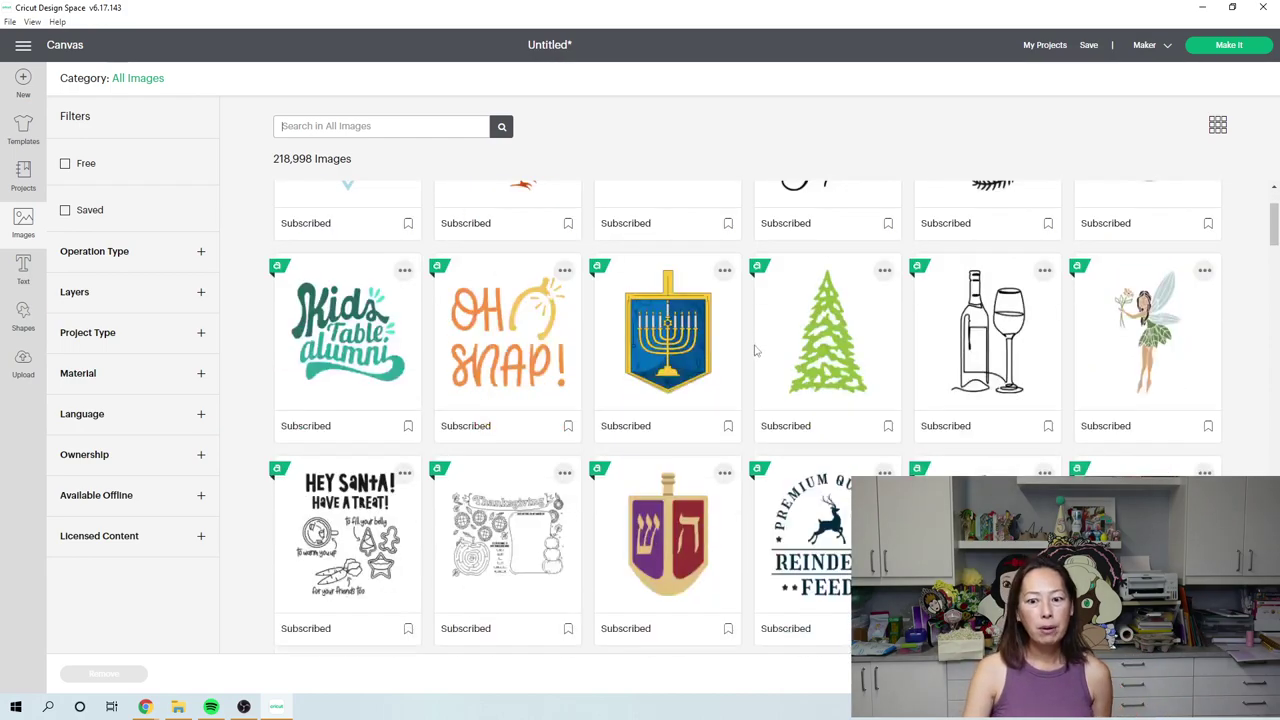
pyautogui.click(827, 347)
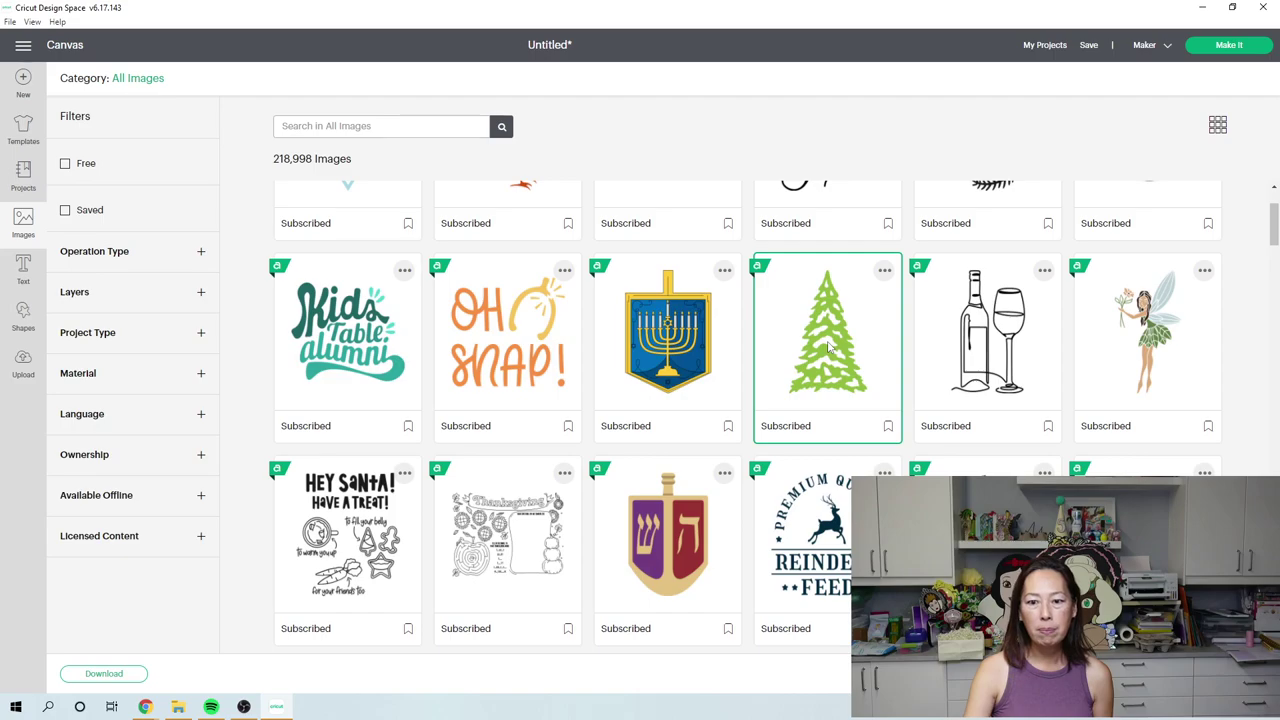
pyautogui.scroll(1, 829, 350)
pyautogui.scroll(-2, 829, 352)
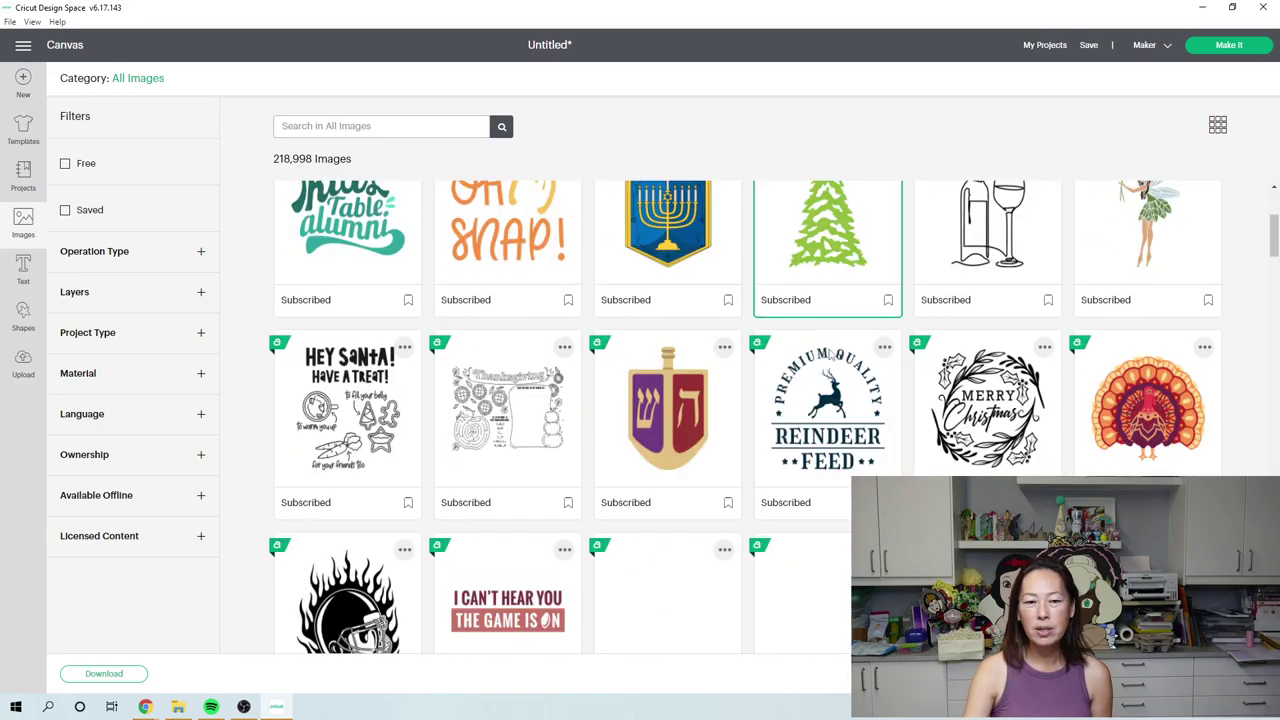
pyautogui.scroll(-1, 826, 368)
pyautogui.scroll(-1, 826, 368)
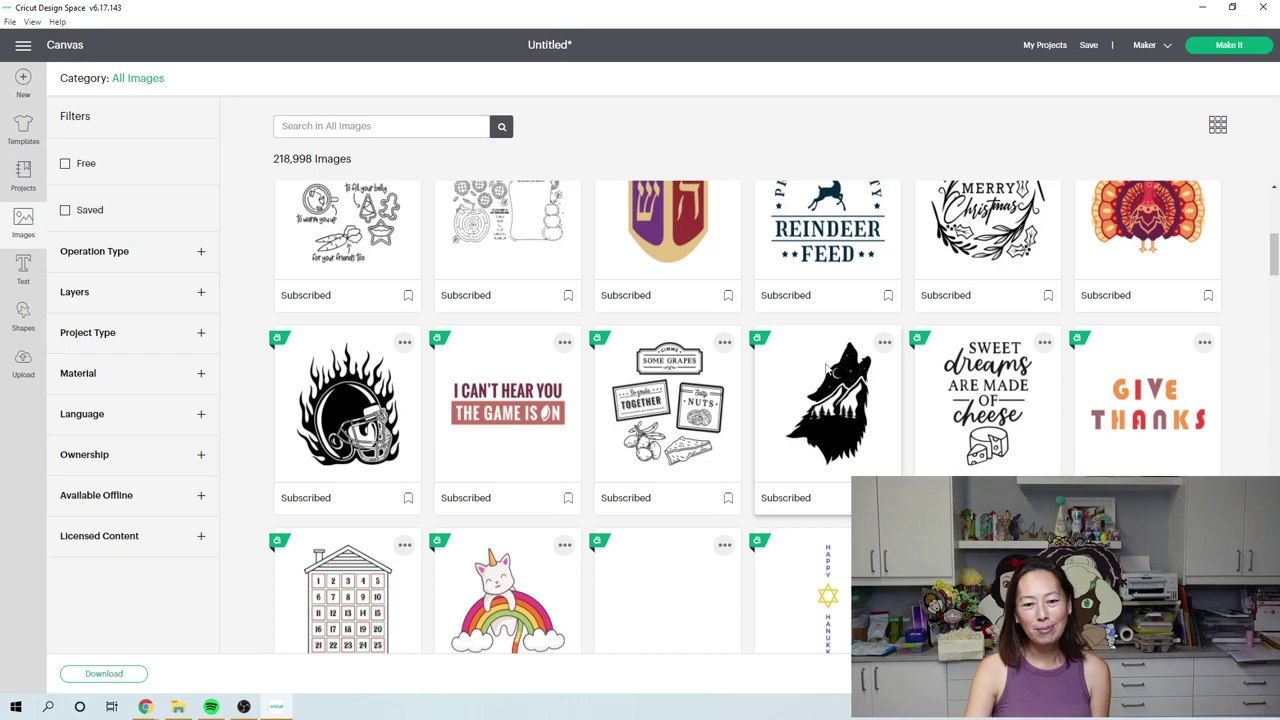
pyautogui.scroll(-3, 826, 368)
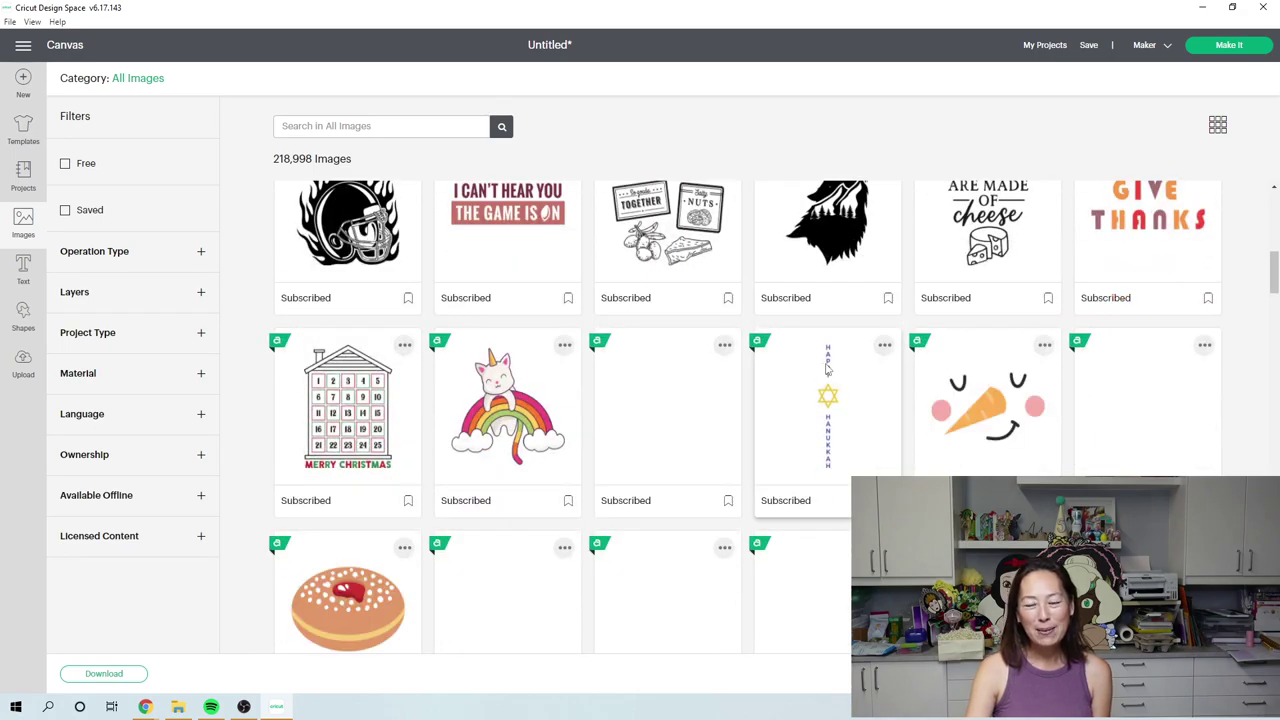
pyautogui.scroll(2, 826, 368)
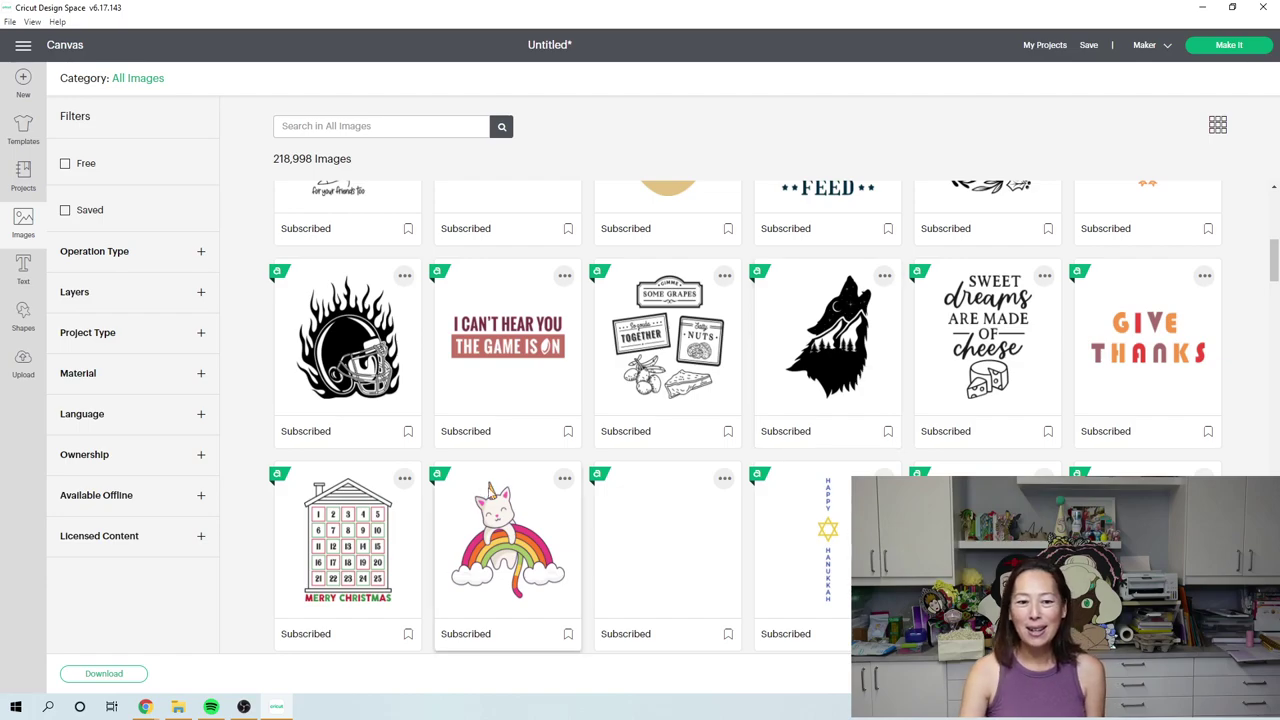
pyautogui.scroll(-3, 492, 488)
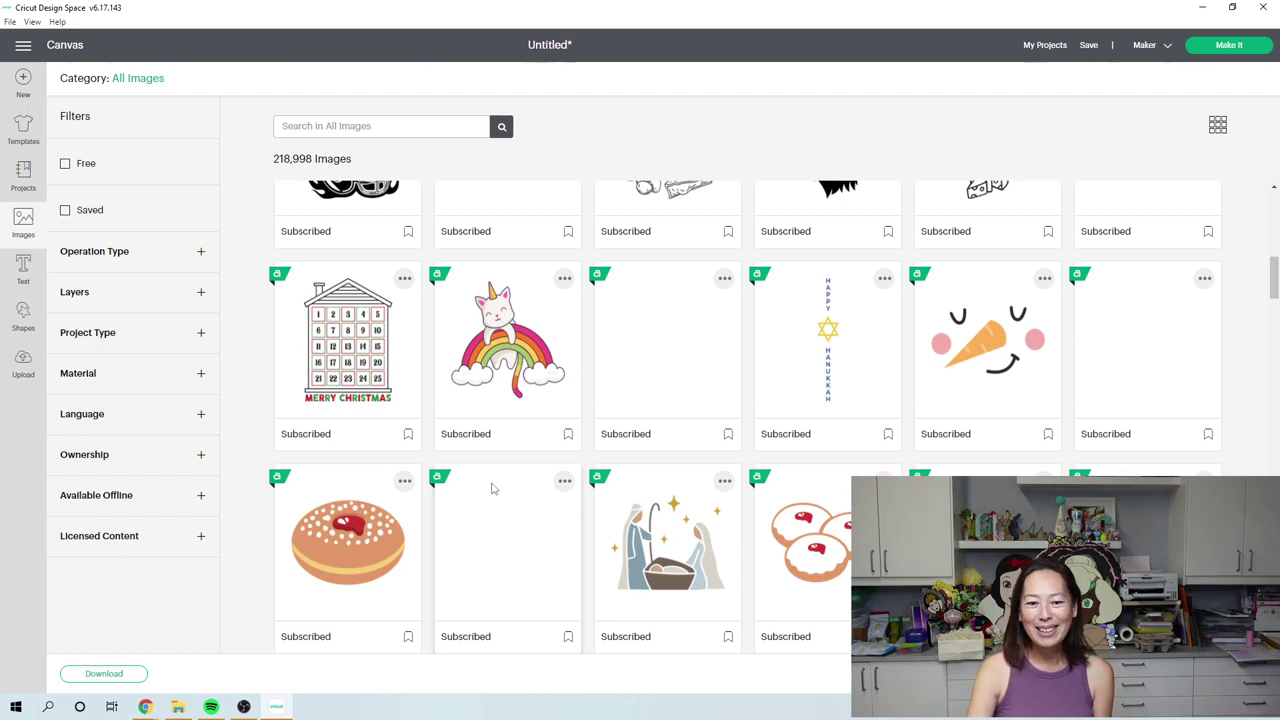
pyautogui.scroll(-3, 492, 488)
pyautogui.scroll(-3, 492, 488)
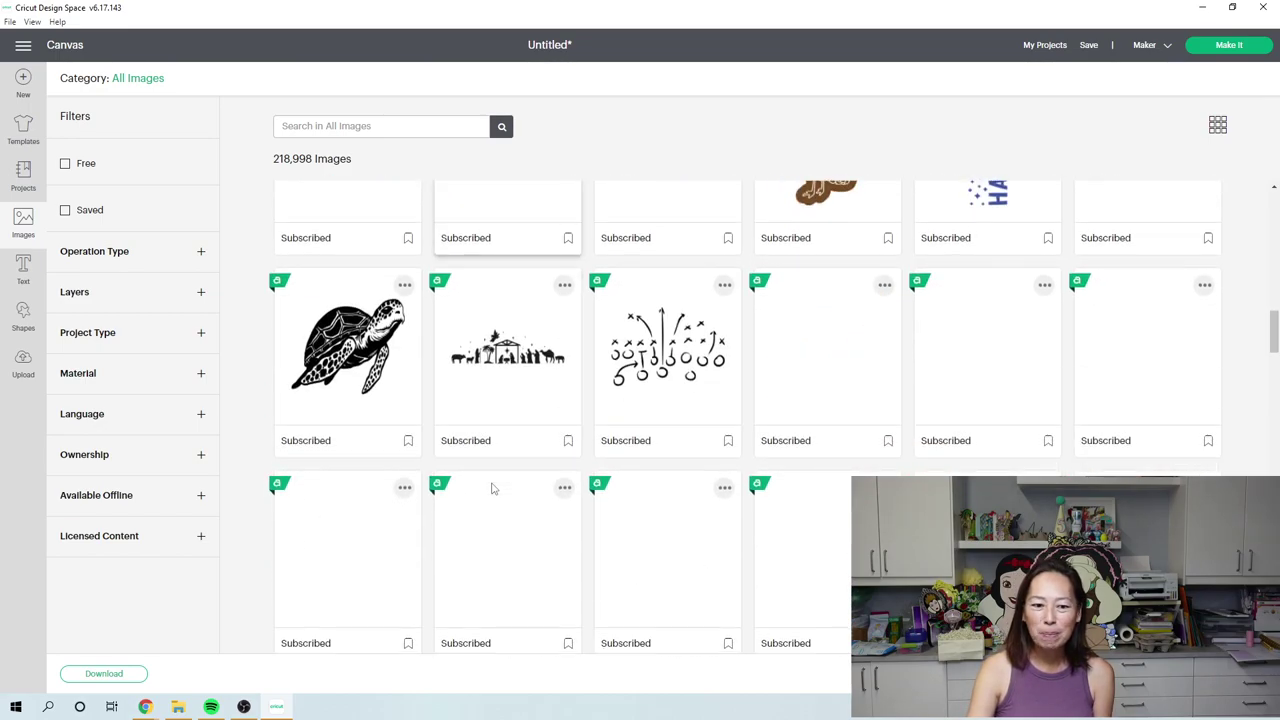
pyautogui.scroll(-1, 492, 488)
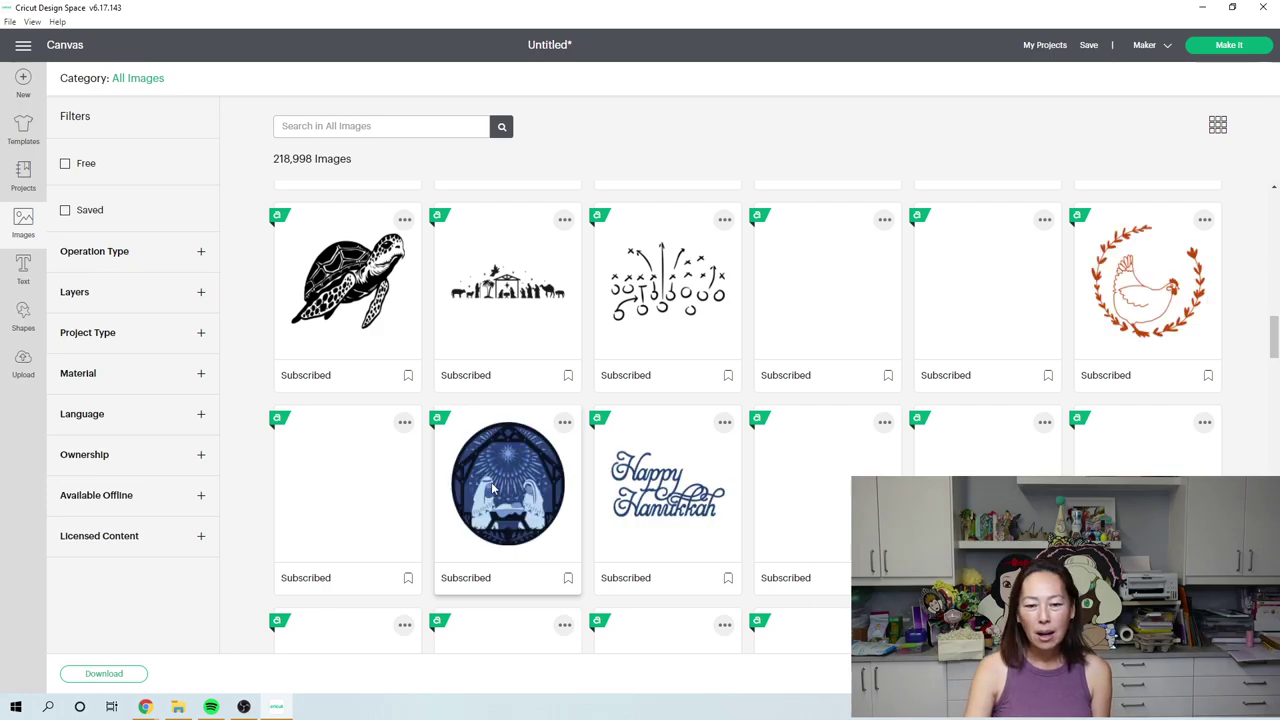
pyautogui.scroll(10, 492, 488)
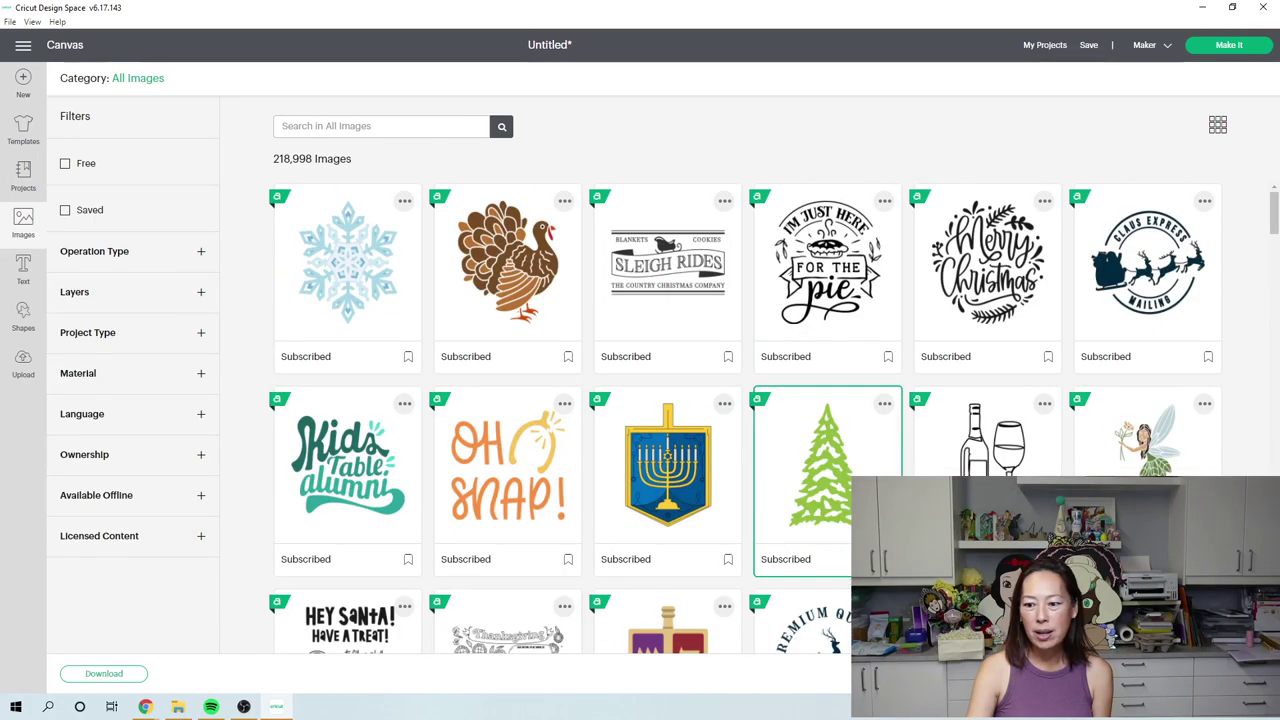
# Insert the tree and shrink it to about 2.251 × 3.284 in on the blue box's panel
pyautogui.click(531, 432)
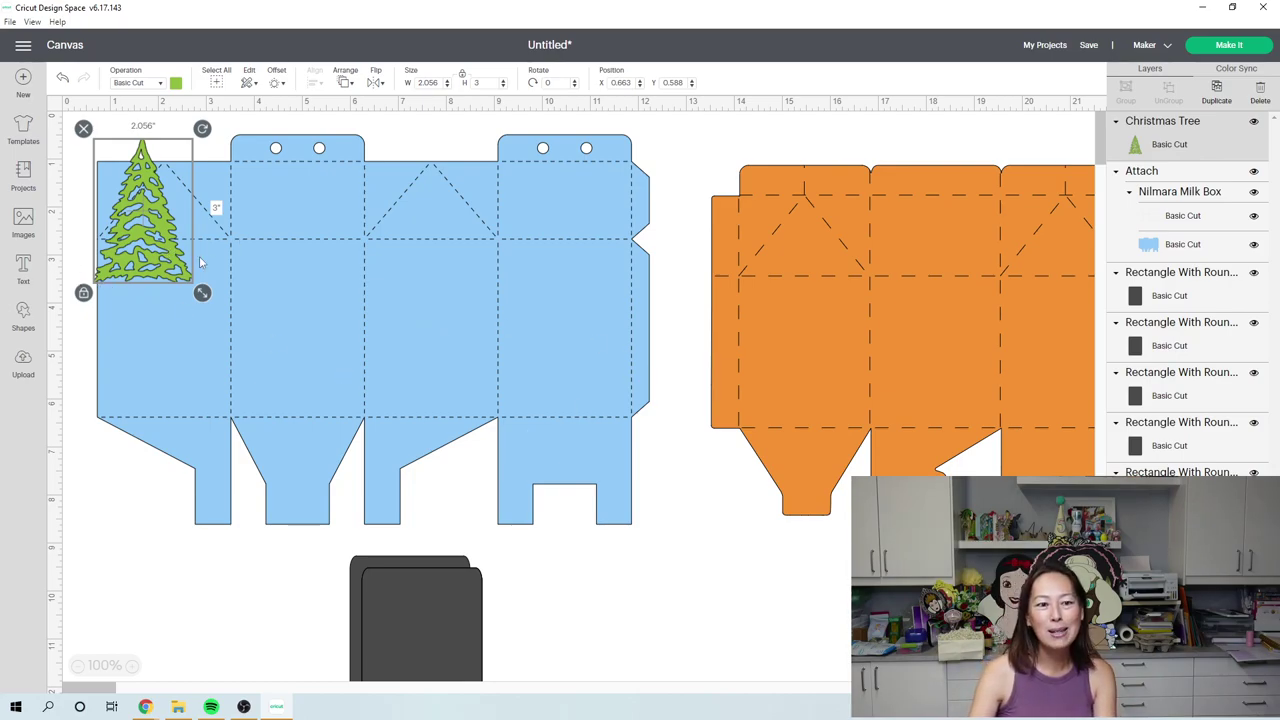
pyautogui.moveTo(166, 255); pyautogui.dragTo(351, 400)
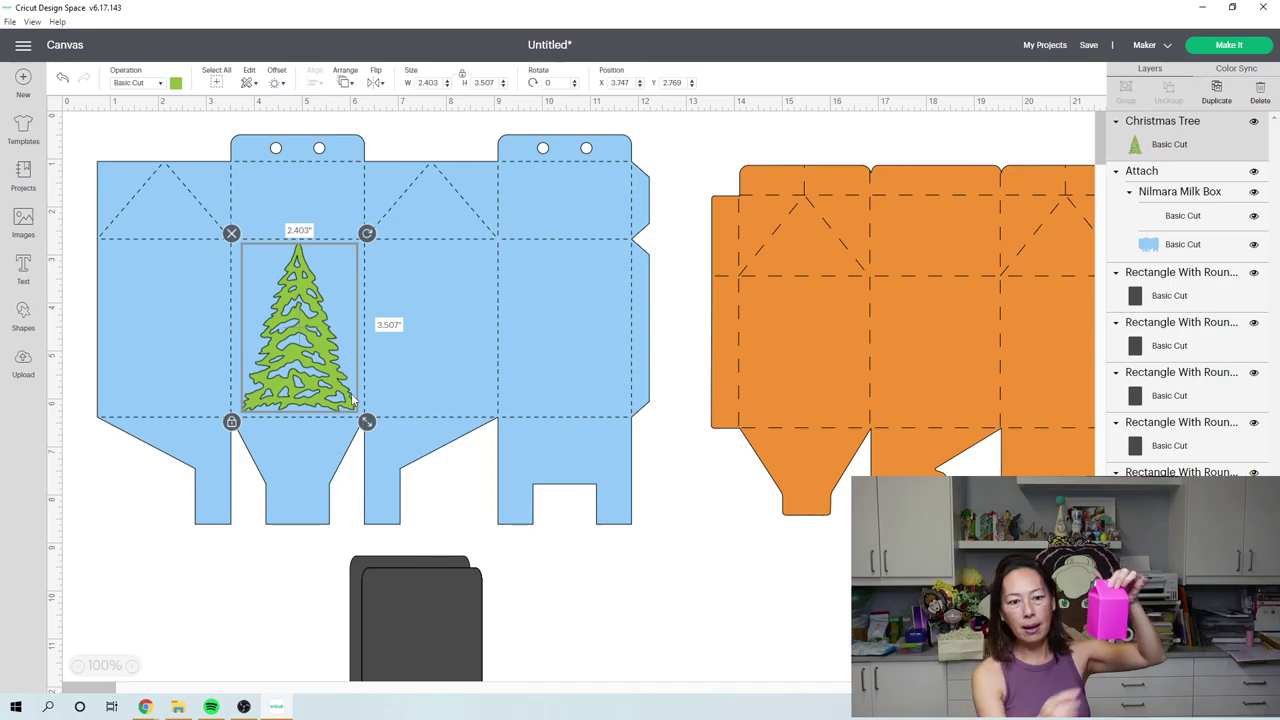
pyautogui.moveTo(367, 422); pyautogui.dragTo(327, 410)
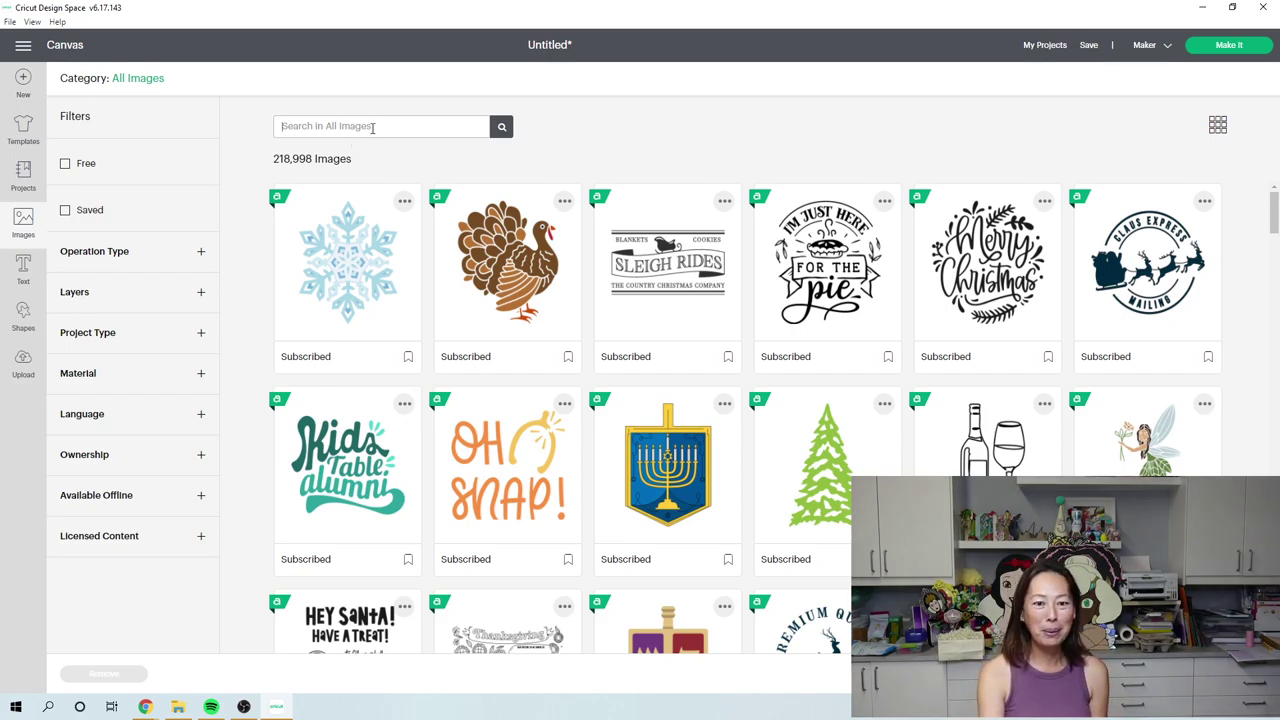
# Search Images for 'santa hat' and select the red hat with swirl cut-outs
pyautogui.write('santa hat')
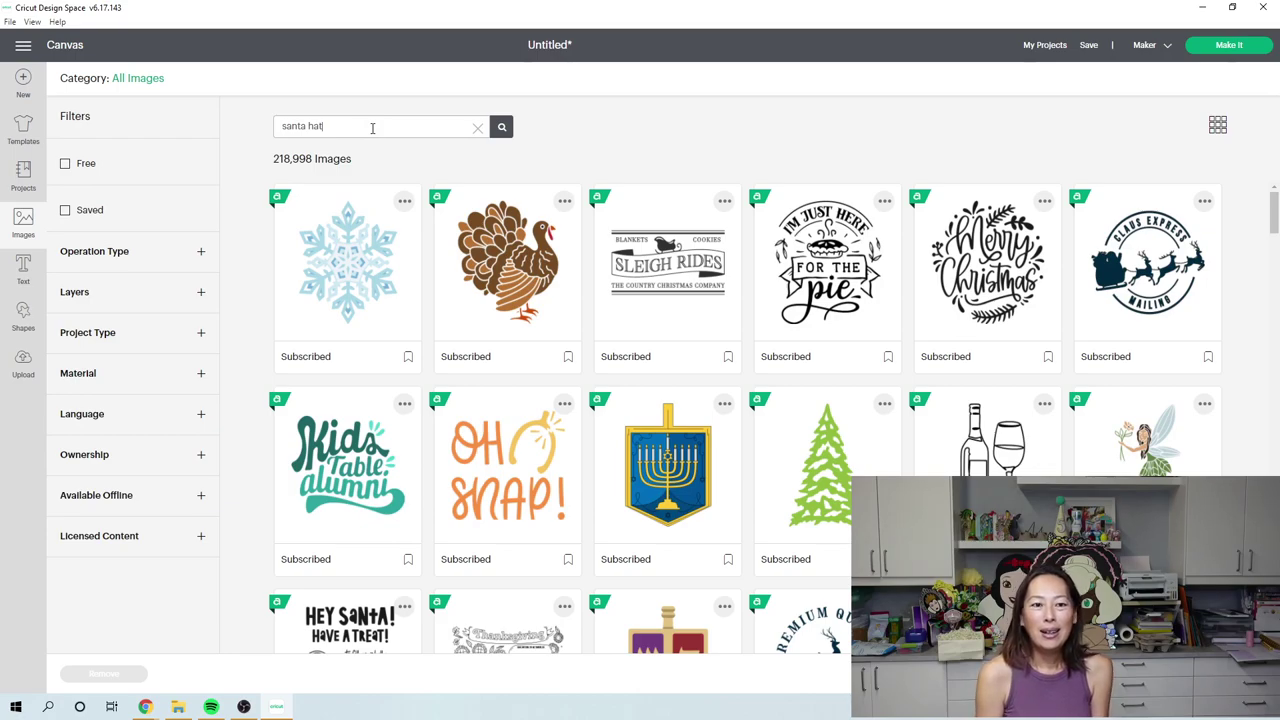
pyautogui.press('Return')
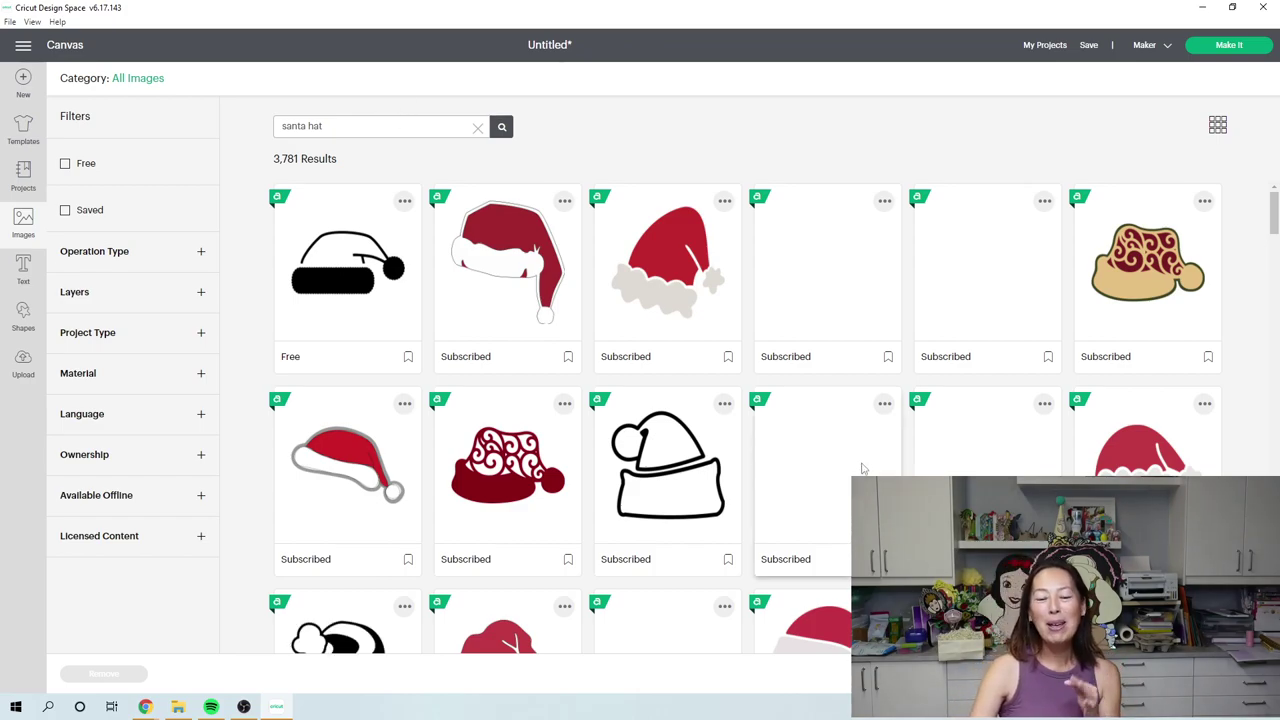
pyautogui.scroll(-2, 829, 452)
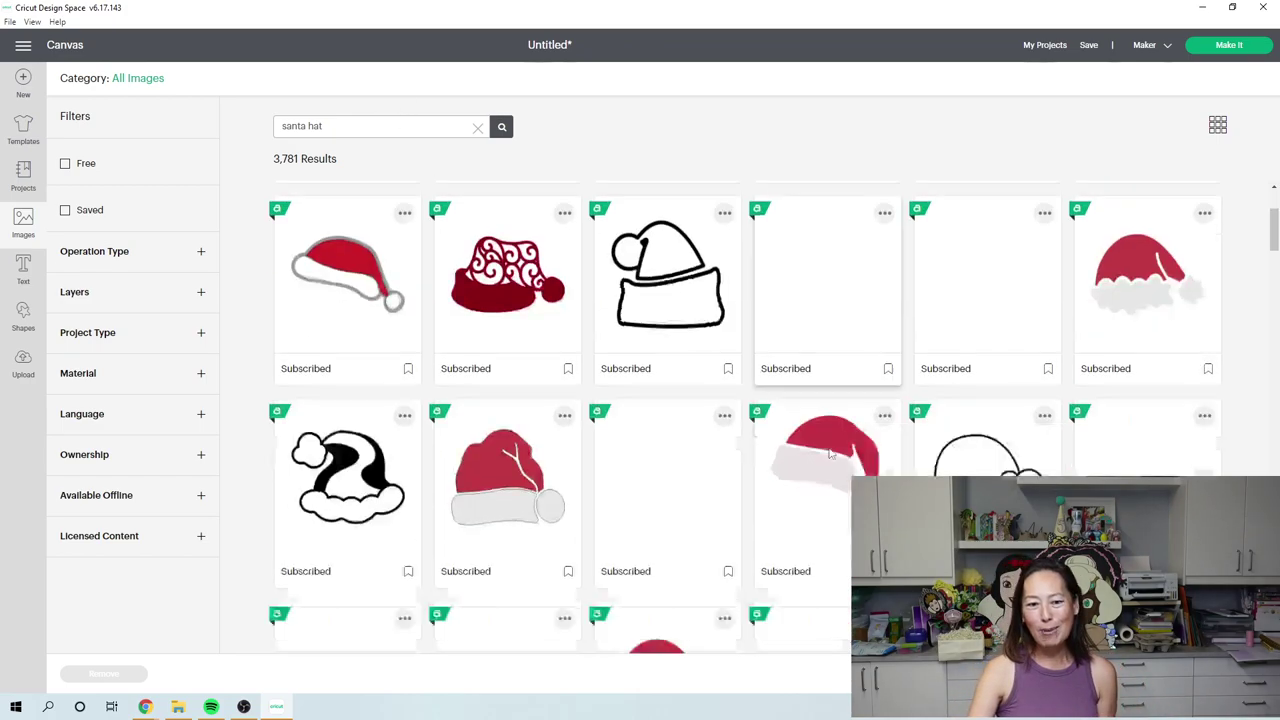
pyautogui.scroll(-2, 829, 452)
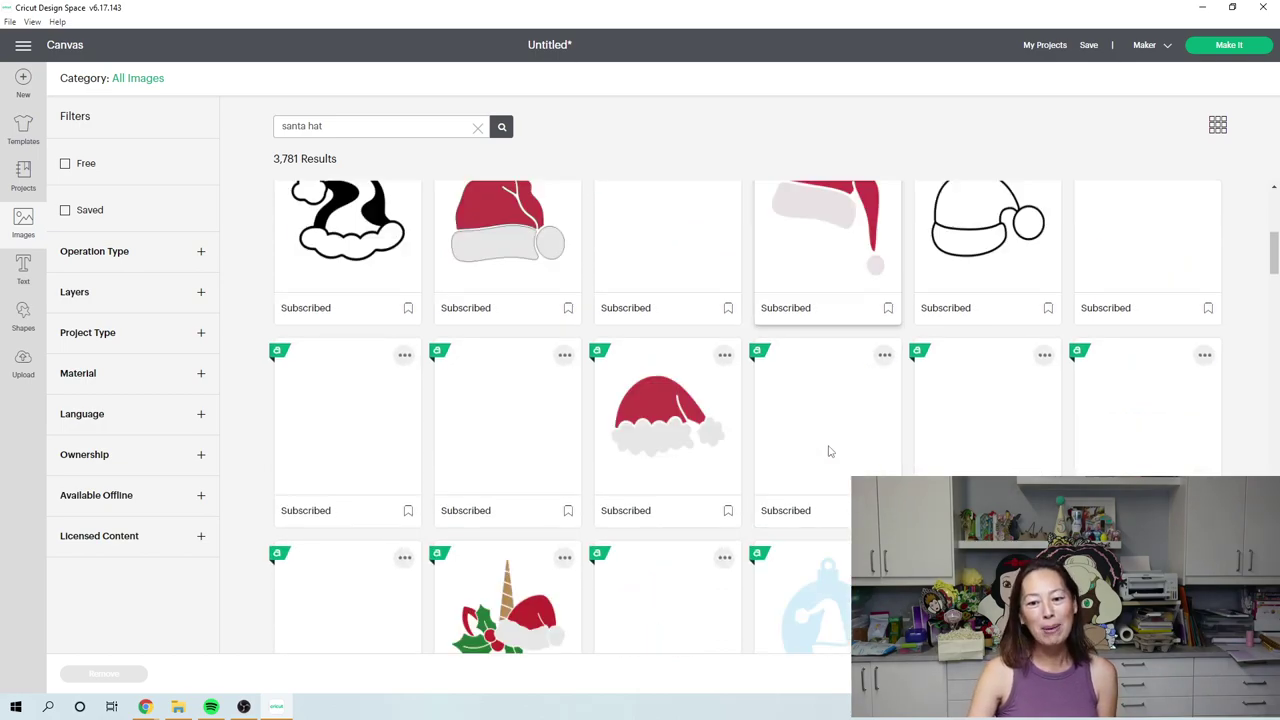
pyautogui.scroll(-2, 829, 452)
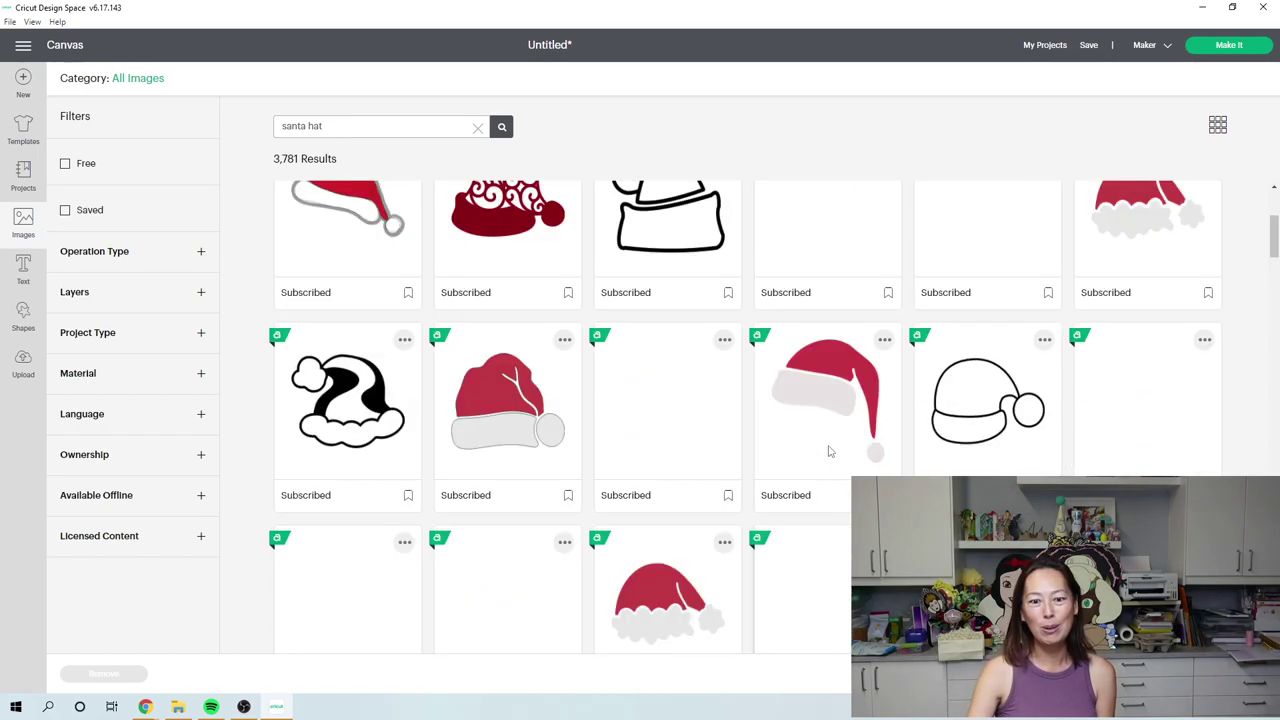
pyautogui.scroll(3, 829, 452)
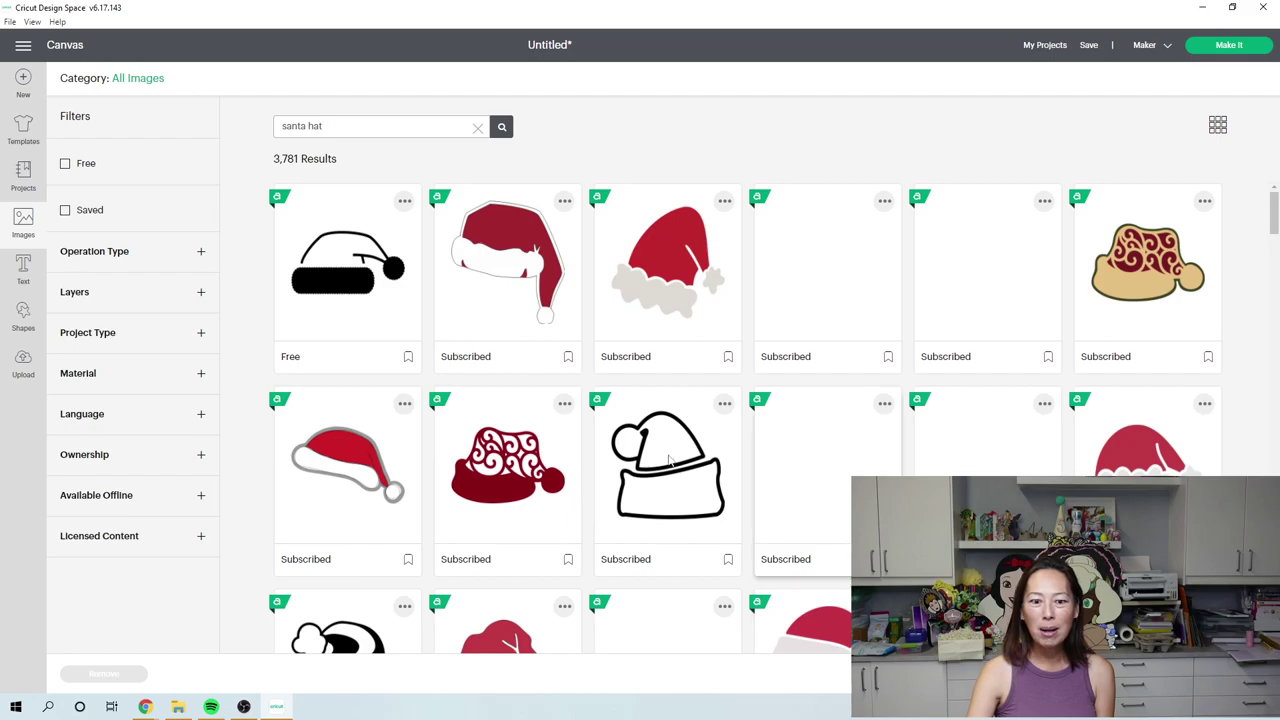
pyautogui.click(507, 483)
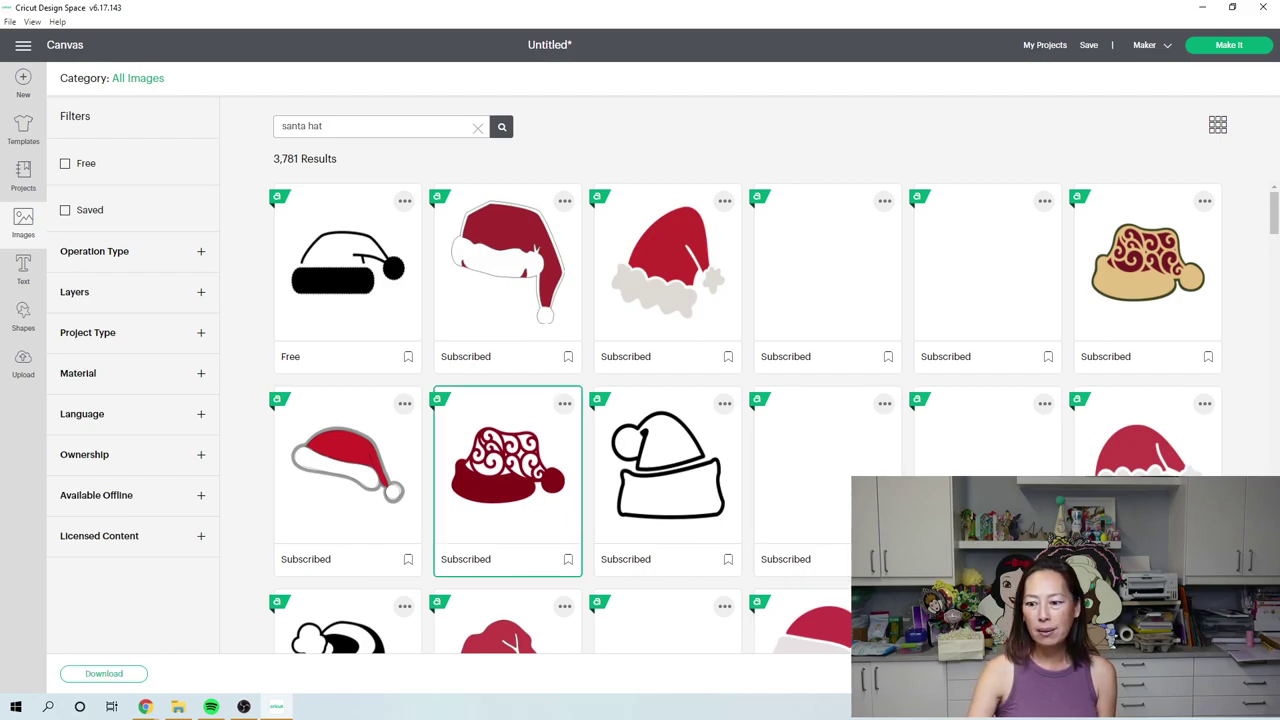
# Add the swirled Santa hat, then shrink and tilt it onto the blue box's right panel
pyautogui.doubleClick(521, 452)
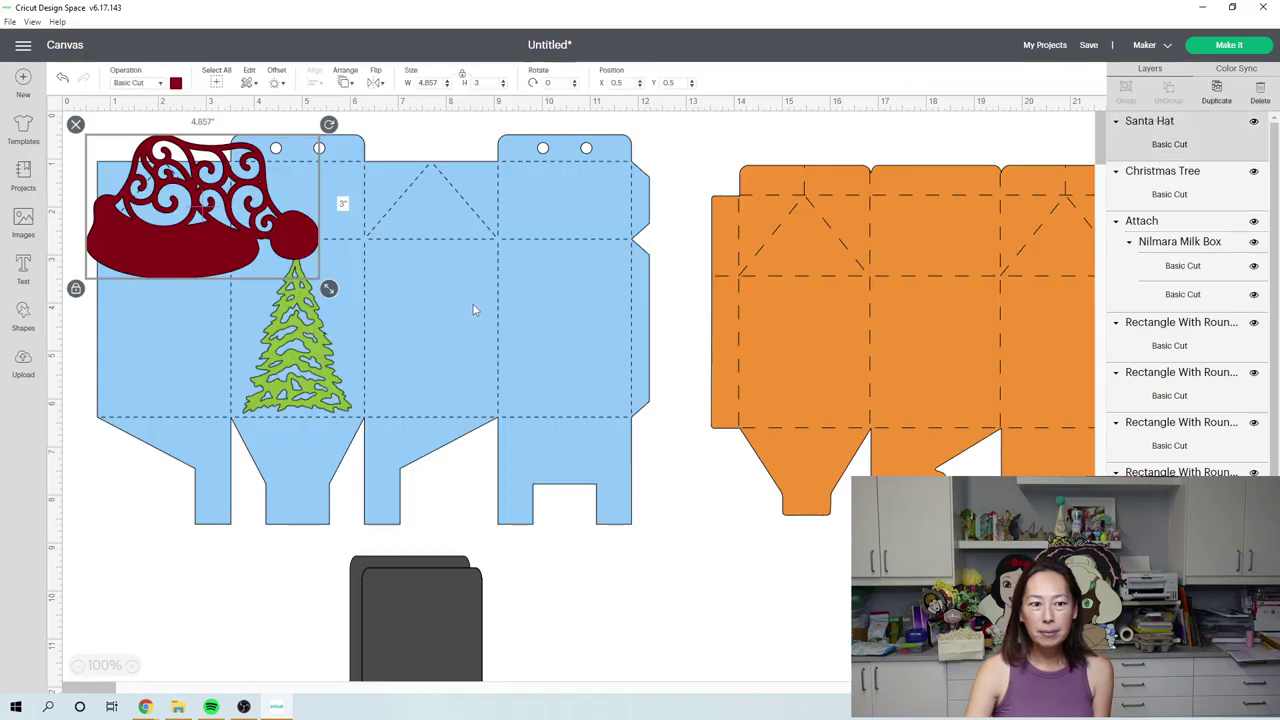
pyautogui.moveTo(204, 238); pyautogui.dragTo(453, 333)
pyautogui.moveTo(577, 392); pyautogui.dragTo(602, 355)
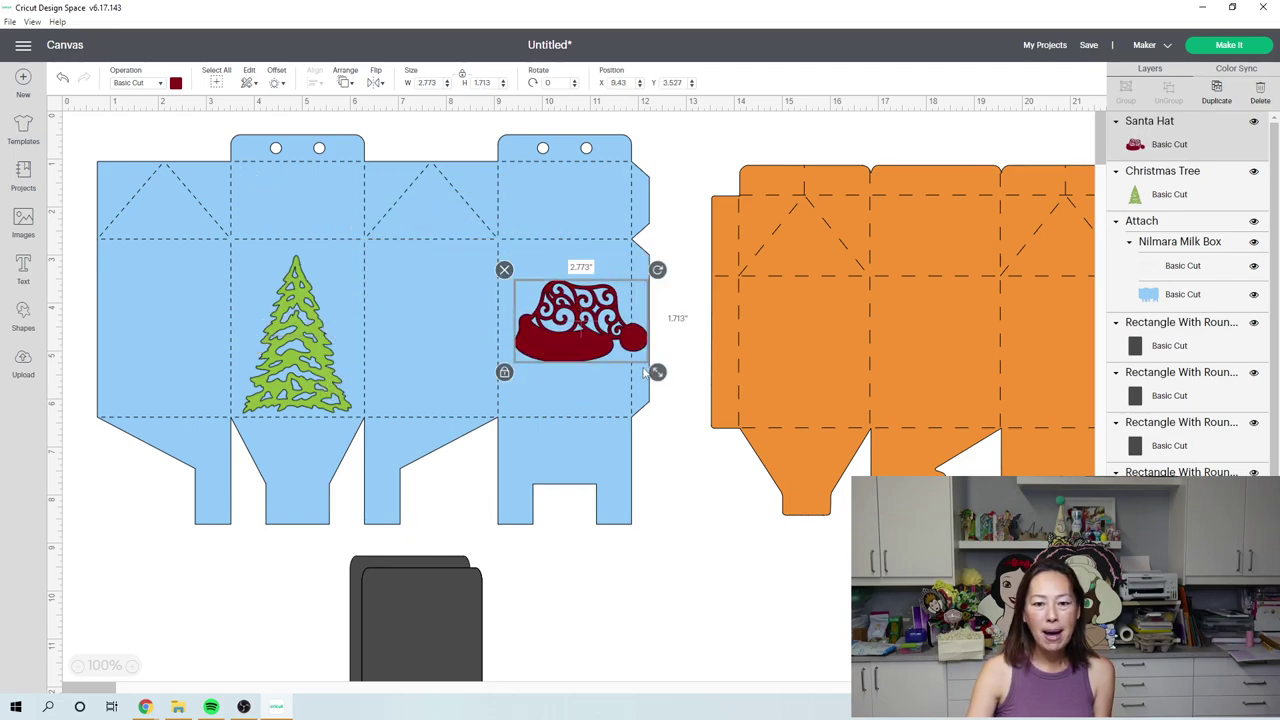
pyautogui.moveTo(657, 268); pyautogui.dragTo(630, 243)
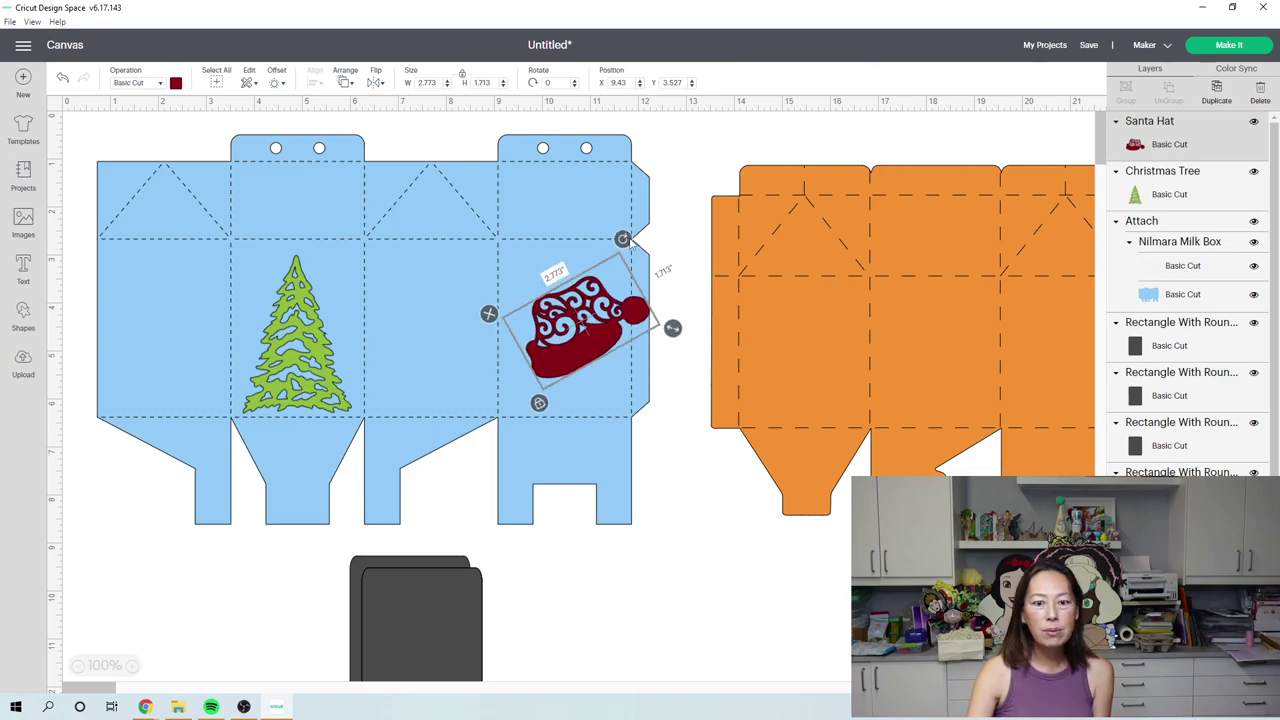
pyautogui.moveTo(671, 329); pyautogui.dragTo(640, 318)
pyautogui.moveTo(544, 337); pyautogui.dragTo(535, 312)
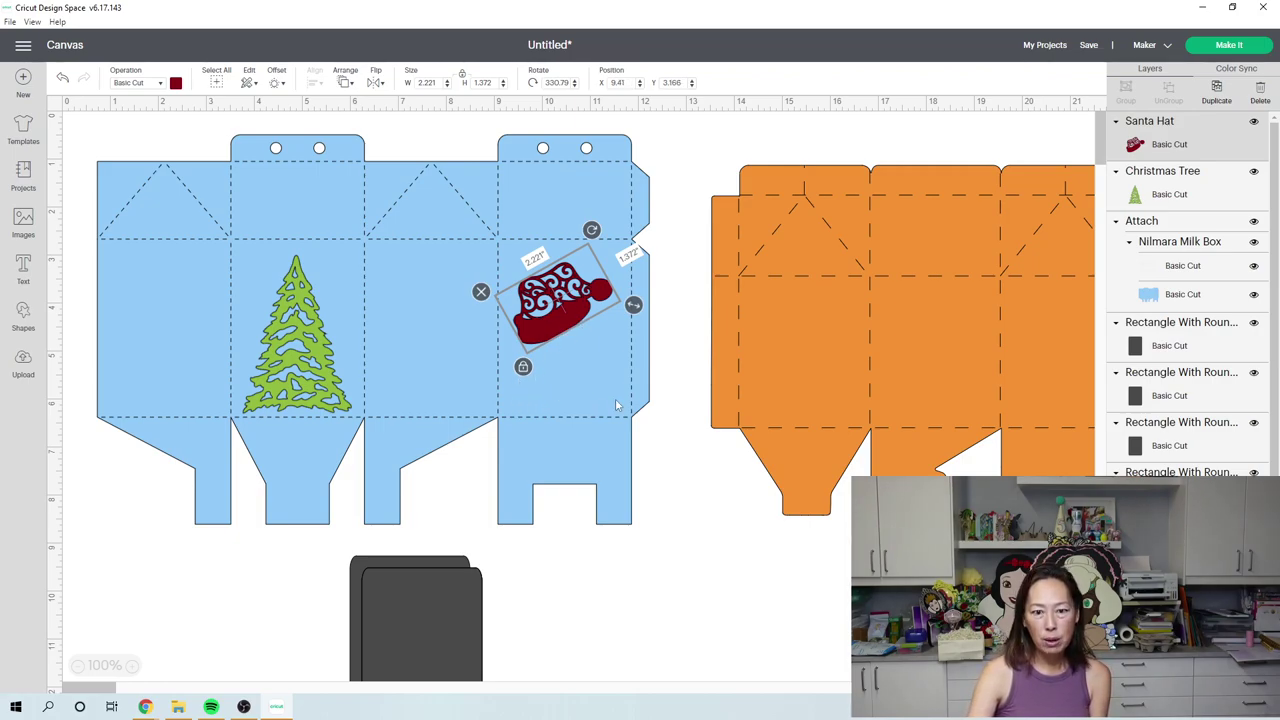
pyautogui.moveTo(573, 323); pyautogui.dragTo(575, 332)
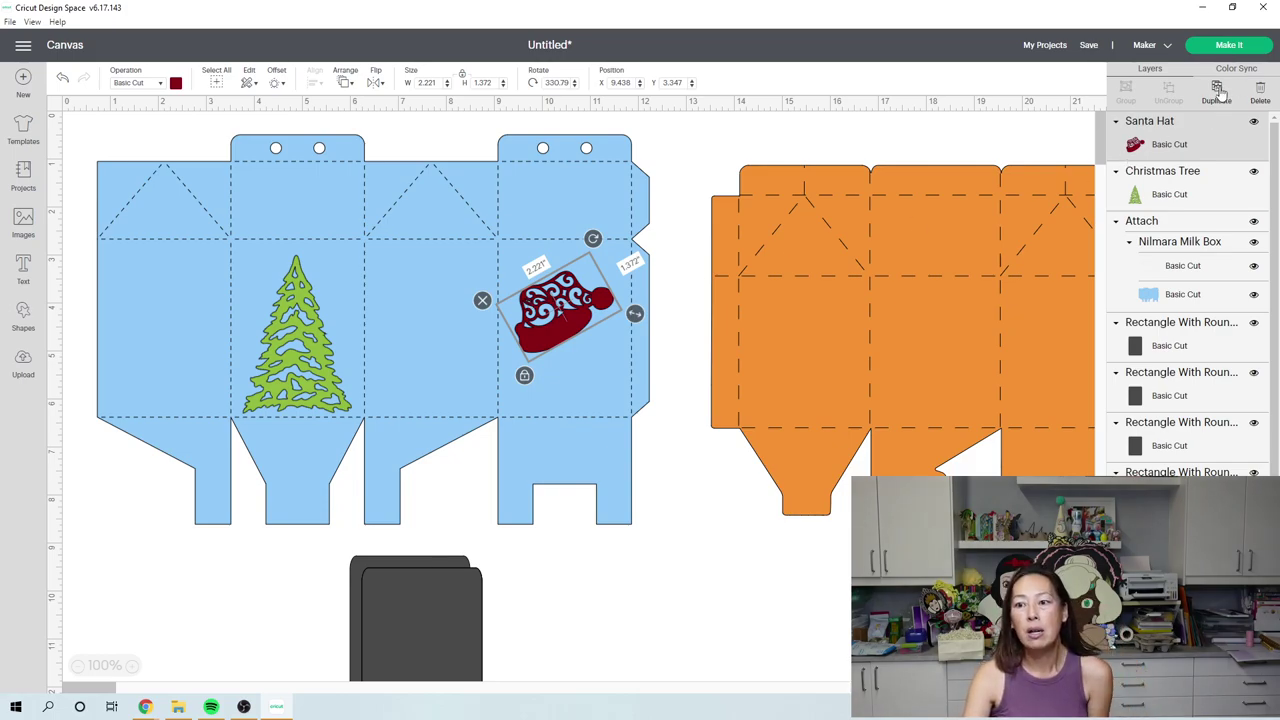
# Duplicate the hat, hide all contours on the copy, and make it solid white
pyautogui.hotkey('ctrl', 'd')
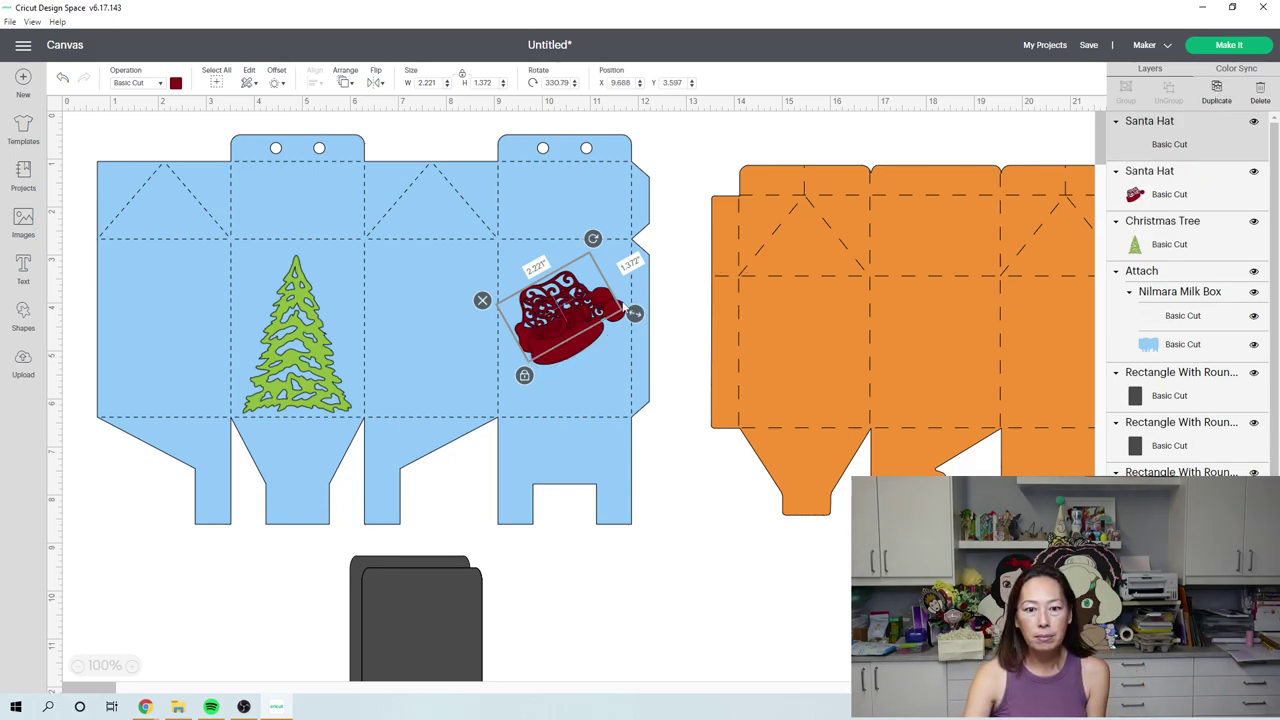
pyautogui.moveTo(596, 350); pyautogui.dragTo(745, 528)
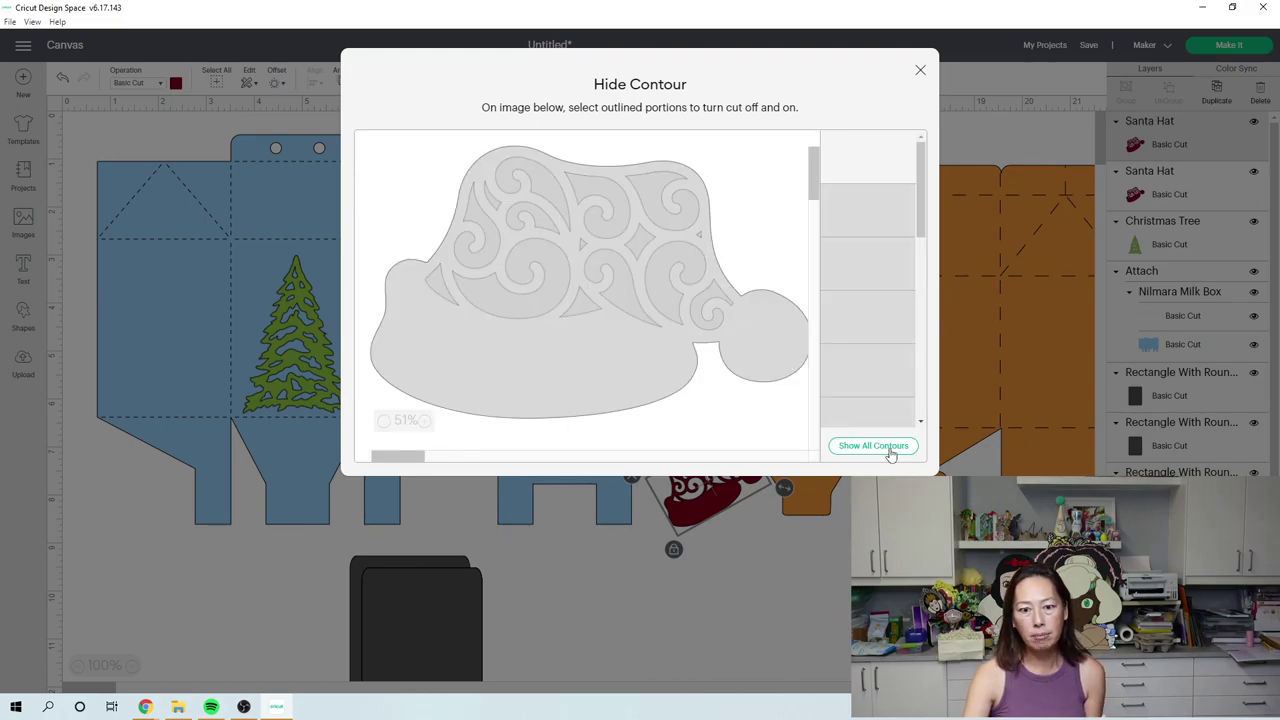
pyautogui.click(891, 449)
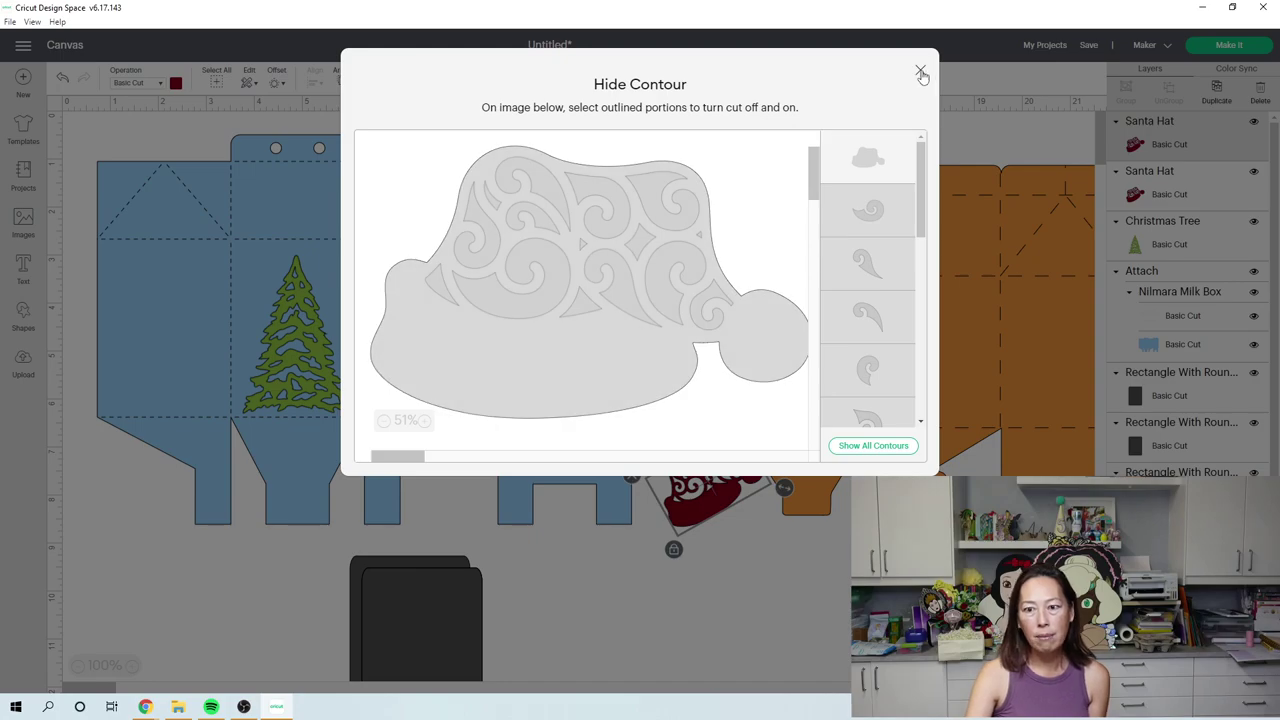
pyautogui.click(921, 73)
pyautogui.moveTo(728, 481); pyautogui.dragTo(626, 356)
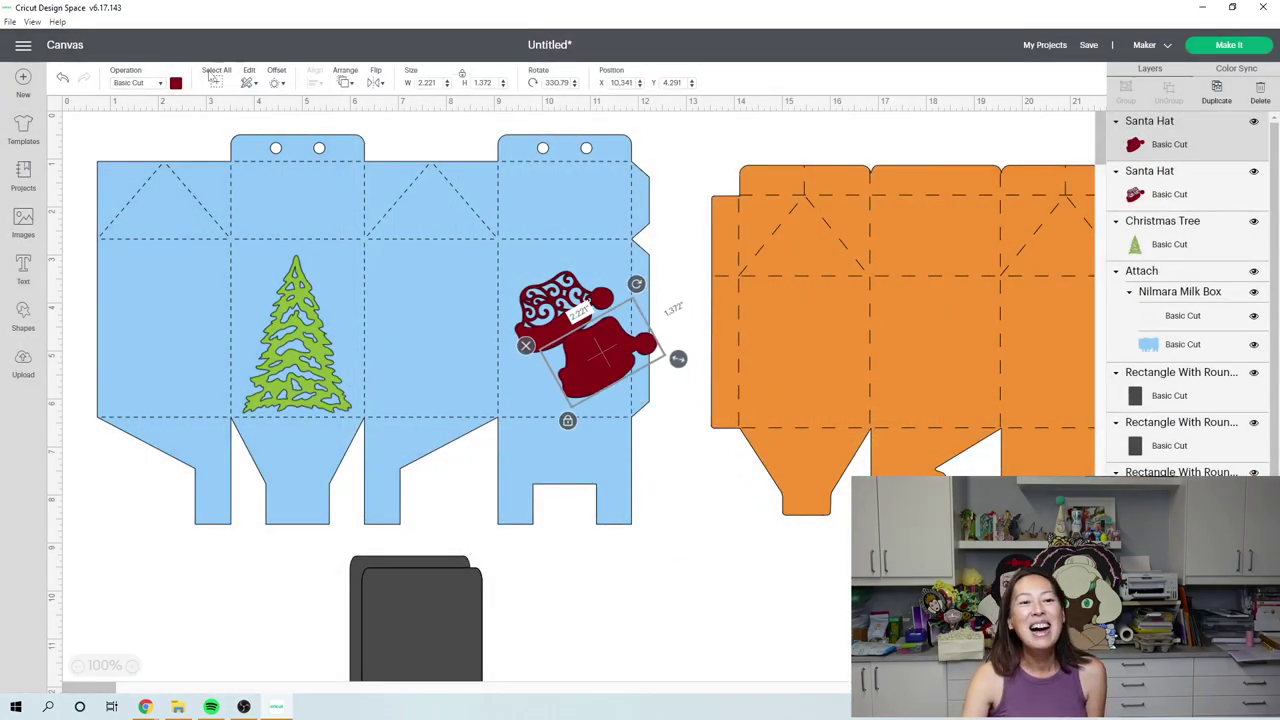
pyautogui.click(176, 84)
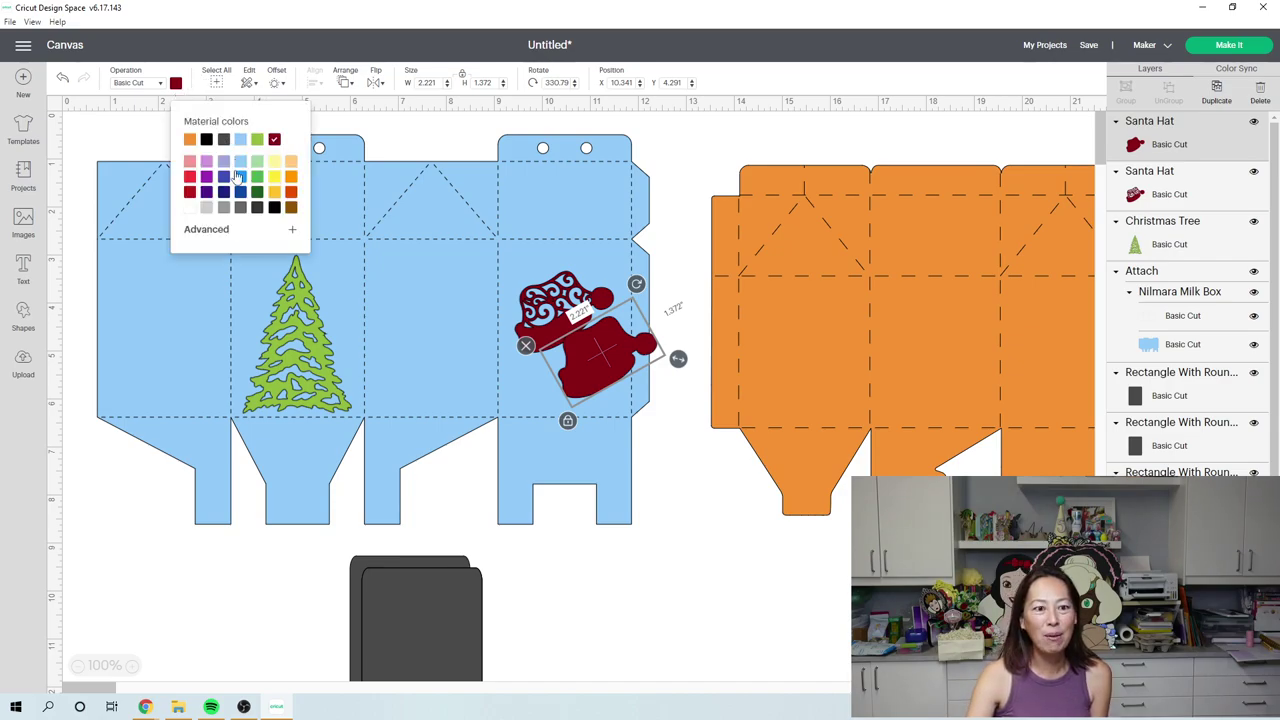
pyautogui.click(191, 208)
# Bring the red hat in front of the white one, group them, and place the group on the box
pyautogui.click(582, 338)
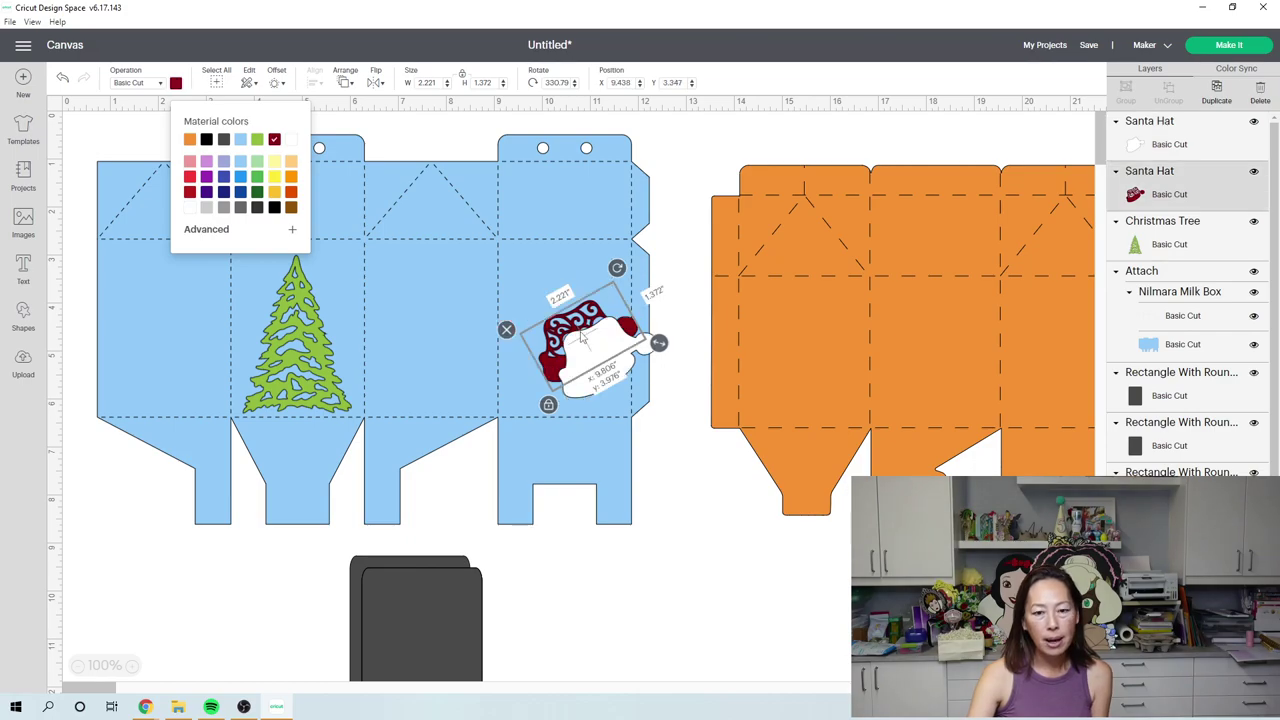
pyautogui.moveTo(582, 338); pyautogui.dragTo(584, 340)
pyautogui.click(345, 82)
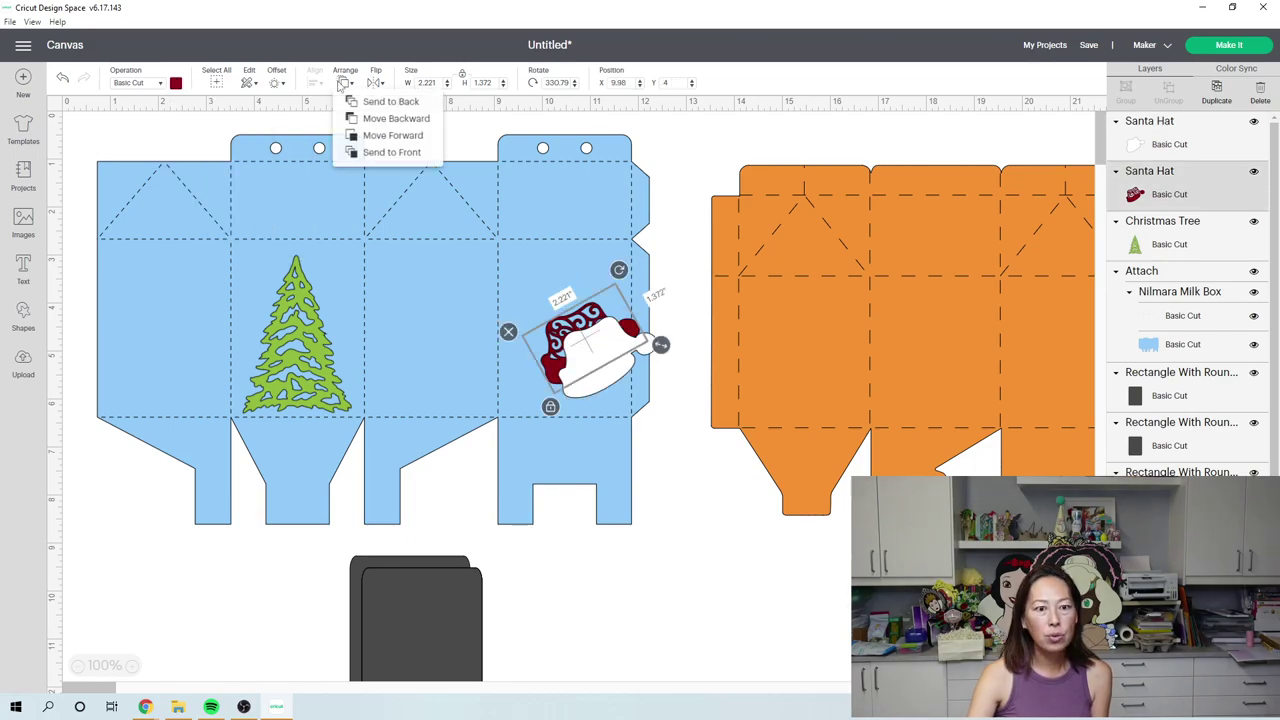
pyautogui.click(390, 154)
pyautogui.moveTo(583, 378); pyautogui.dragTo(593, 388)
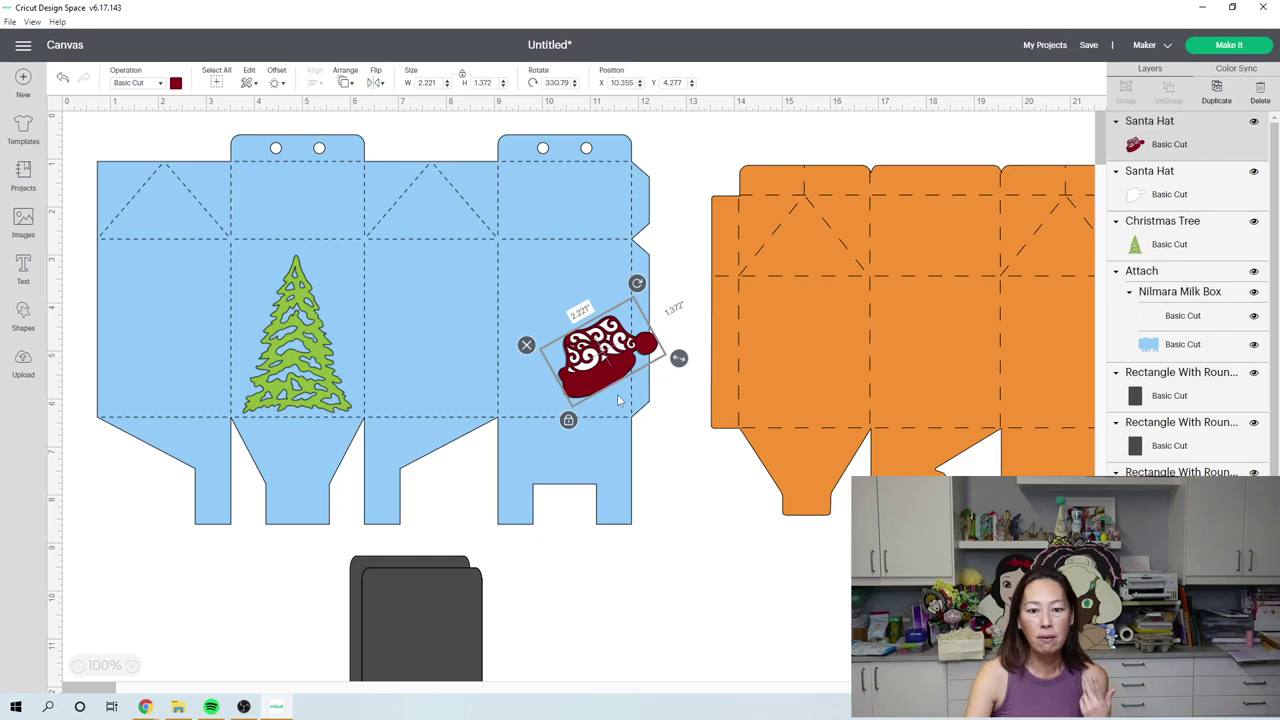
pyautogui.keyDown('shift'); pyautogui.click(1166, 200); pyautogui.keyUp('shift')
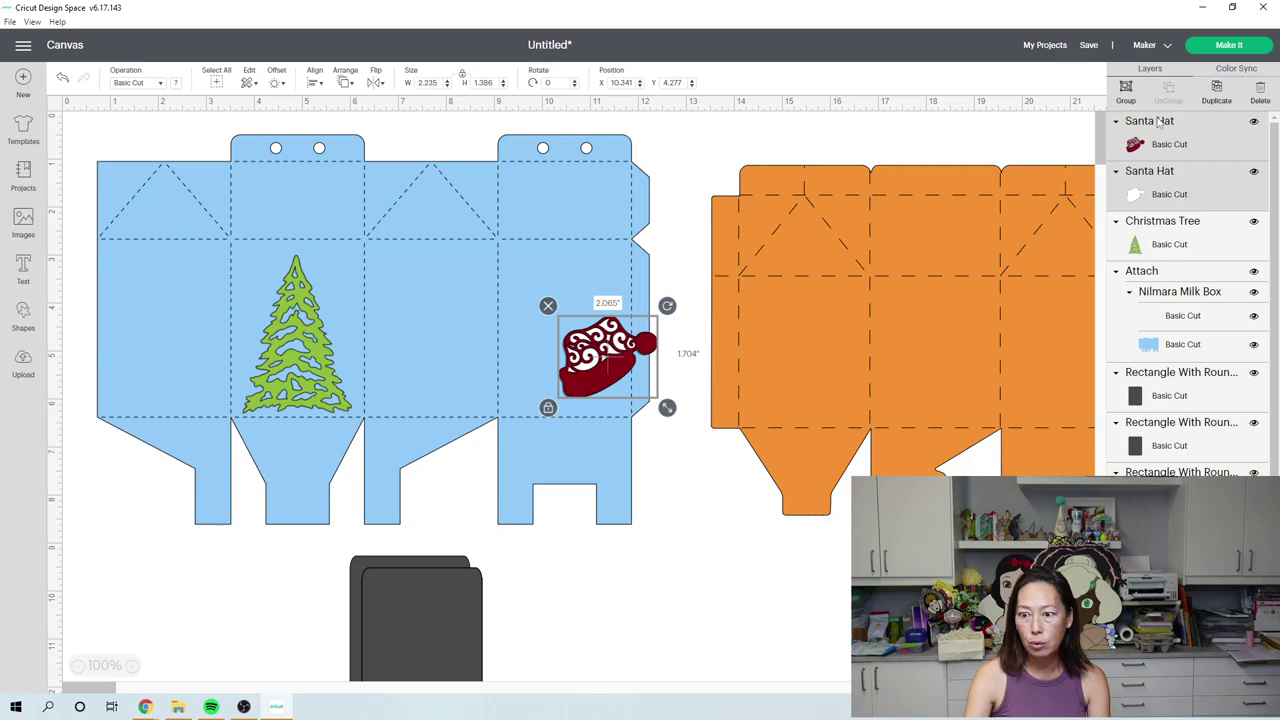
pyautogui.click(1126, 90)
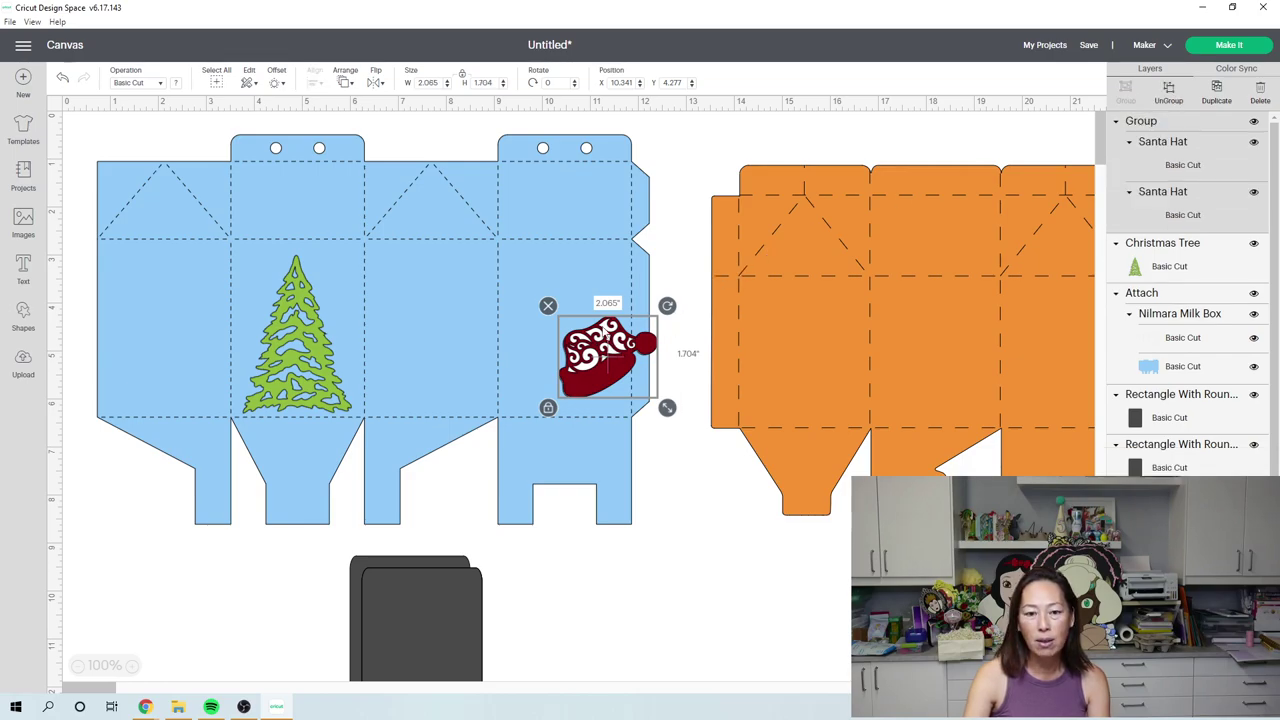
pyautogui.moveTo(623, 371); pyautogui.dragTo(576, 319)
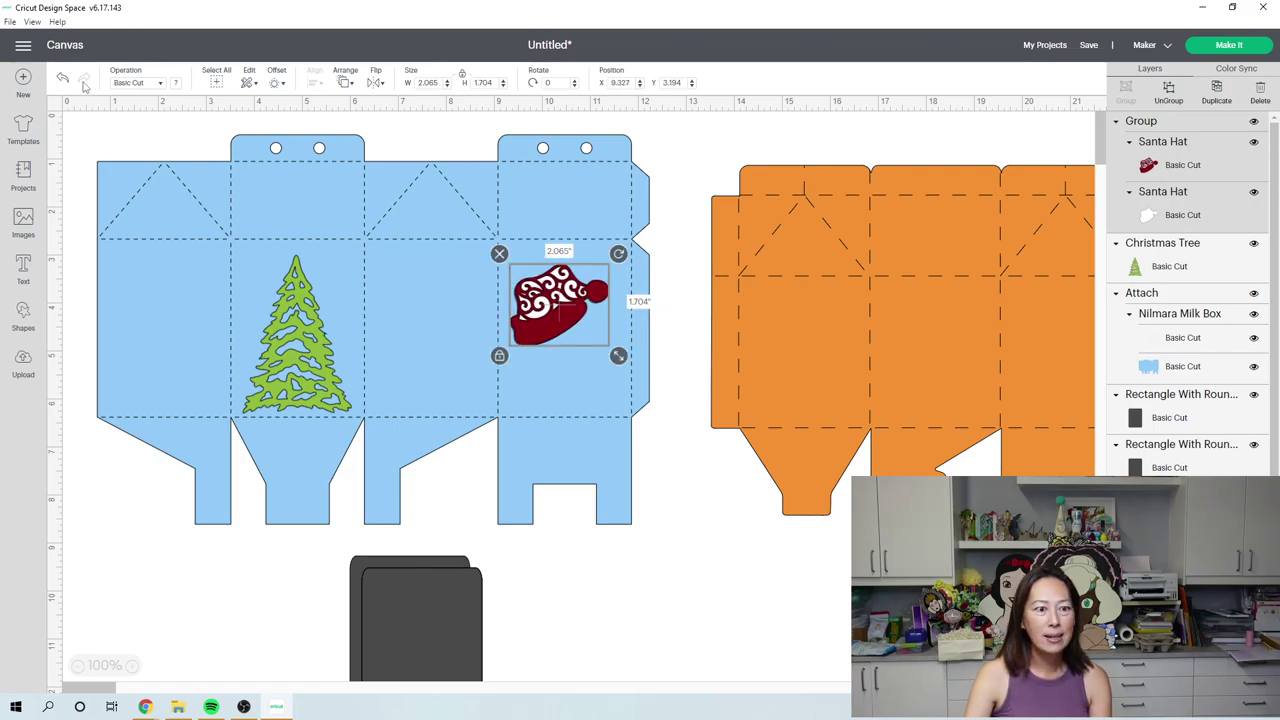
# Duplicate the tree, hide the copy's contours, make it dark green, align it behind, then add a text box
pyautogui.click(289, 356)
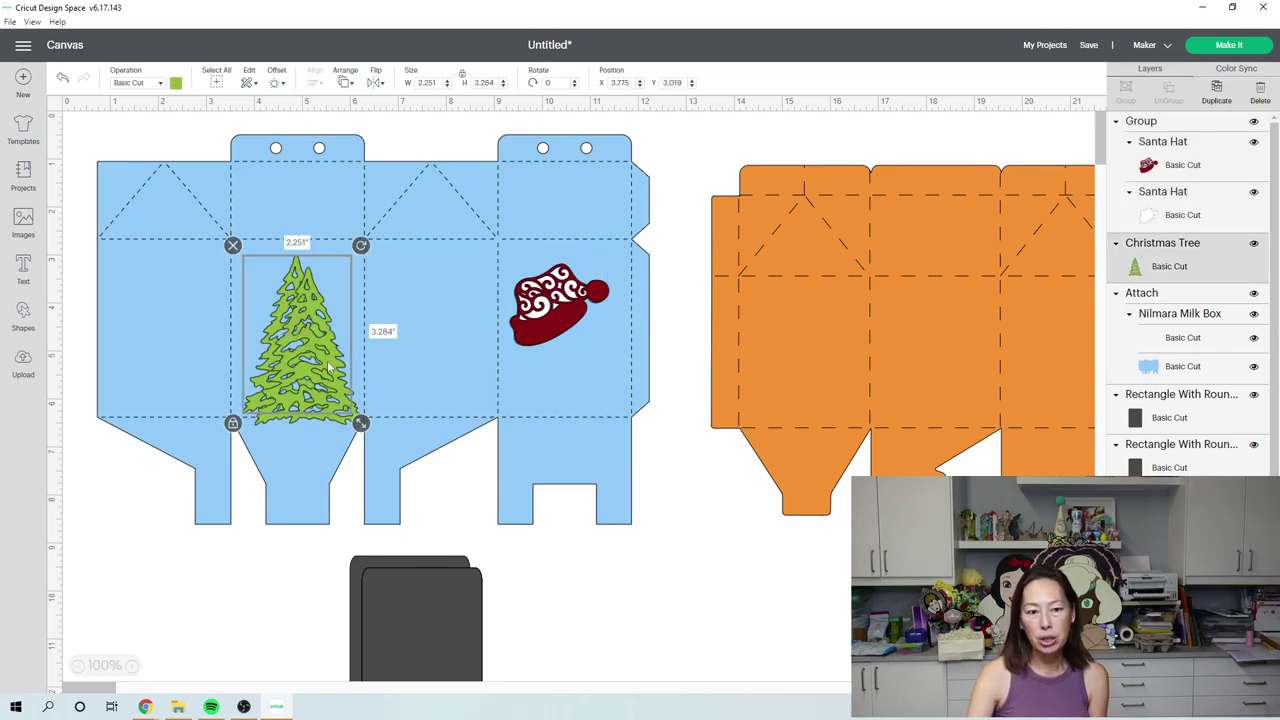
pyautogui.hotkey('ctrl', 'd')
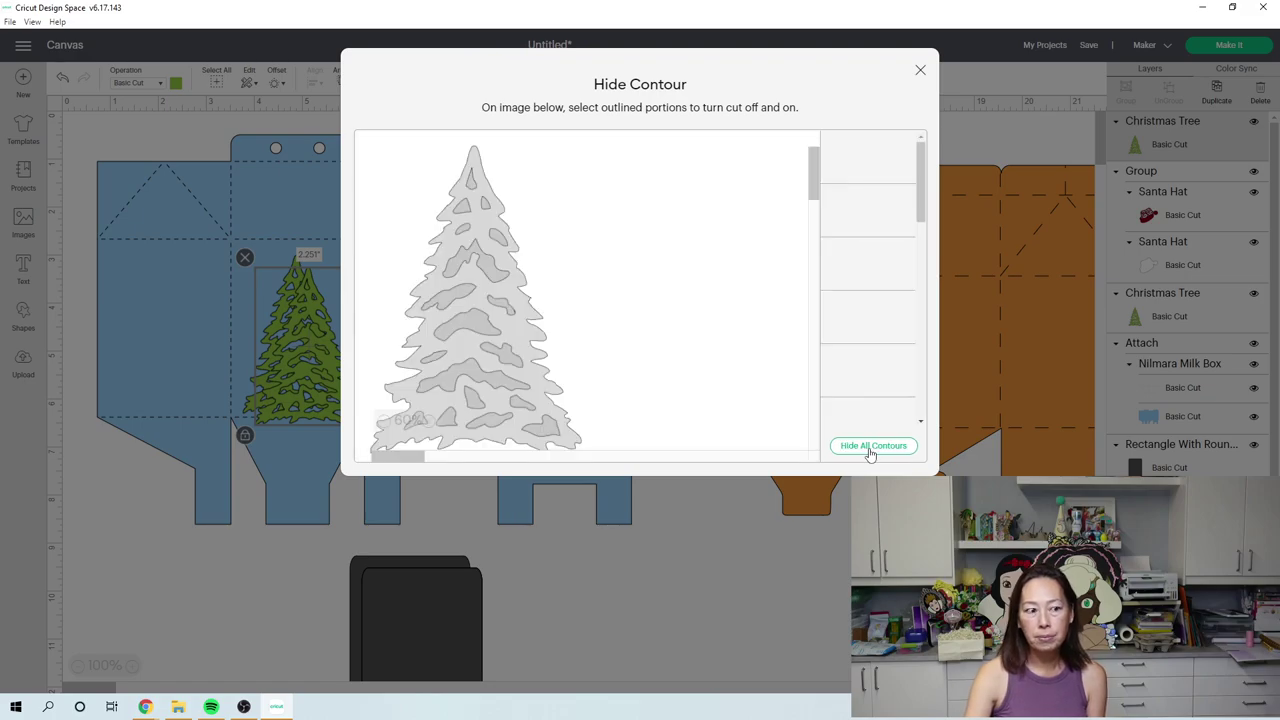
pyautogui.click(870, 450)
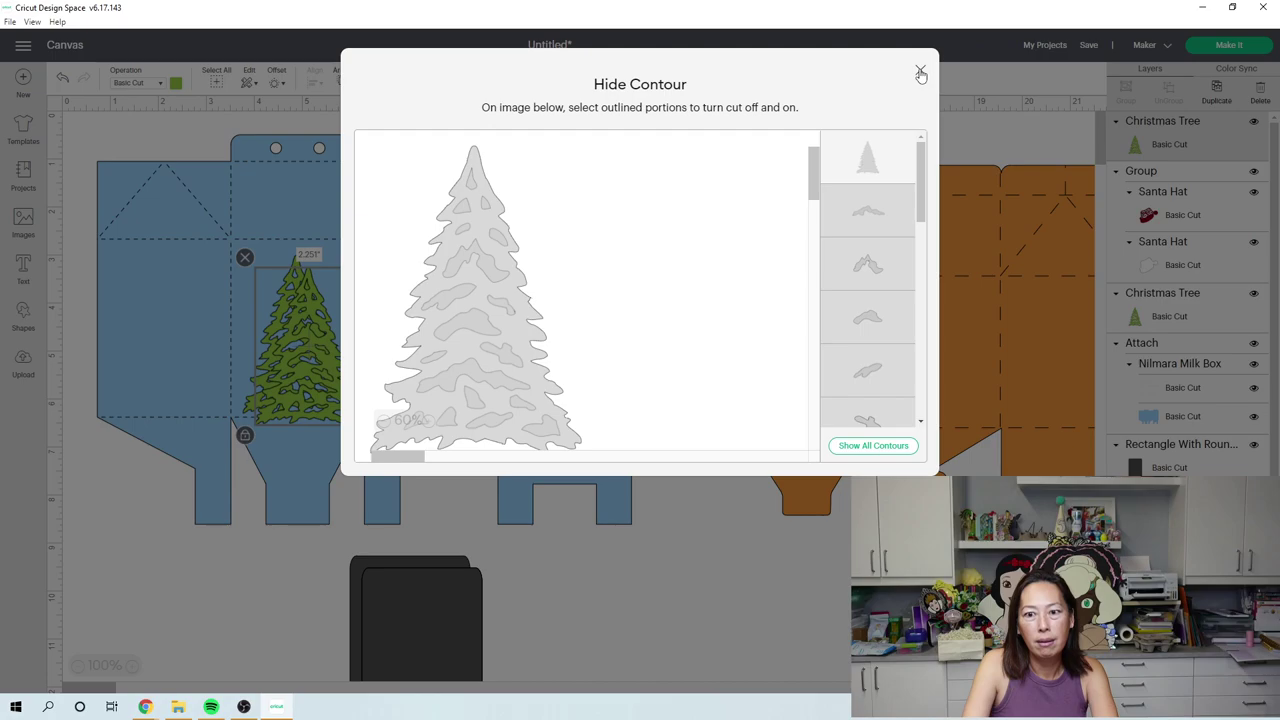
pyautogui.click(920, 74)
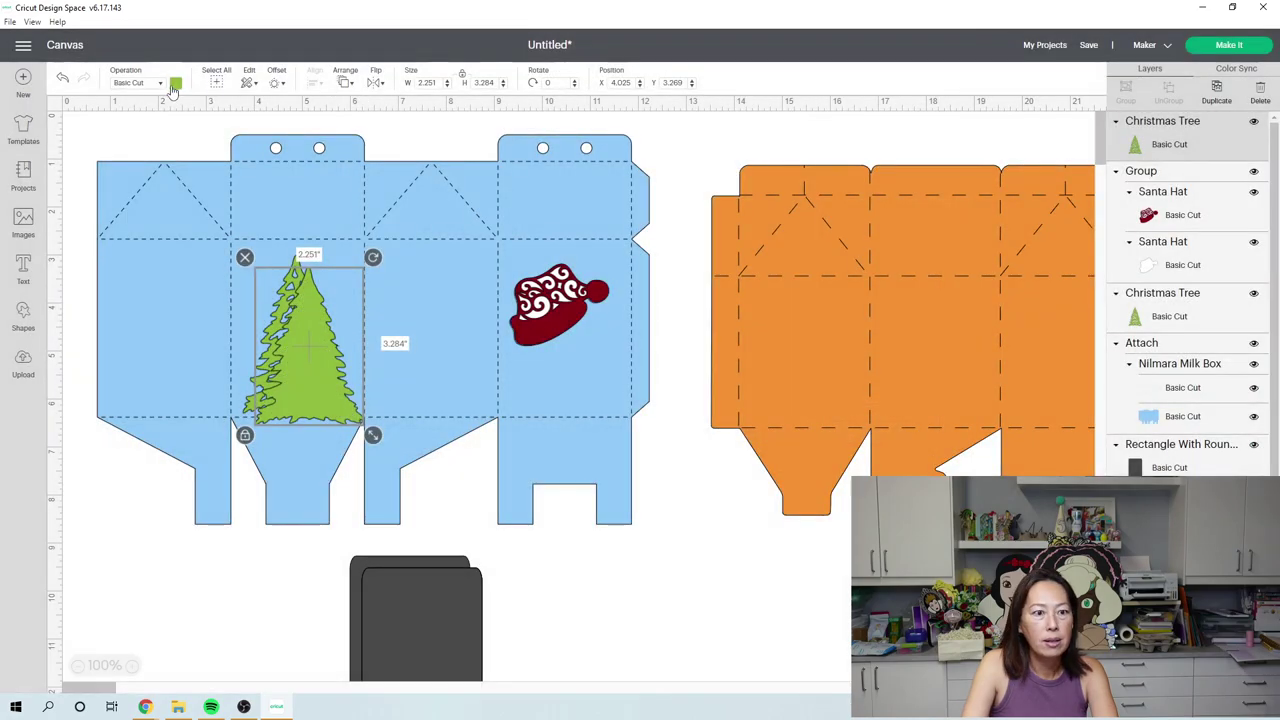
pyautogui.click(175, 82)
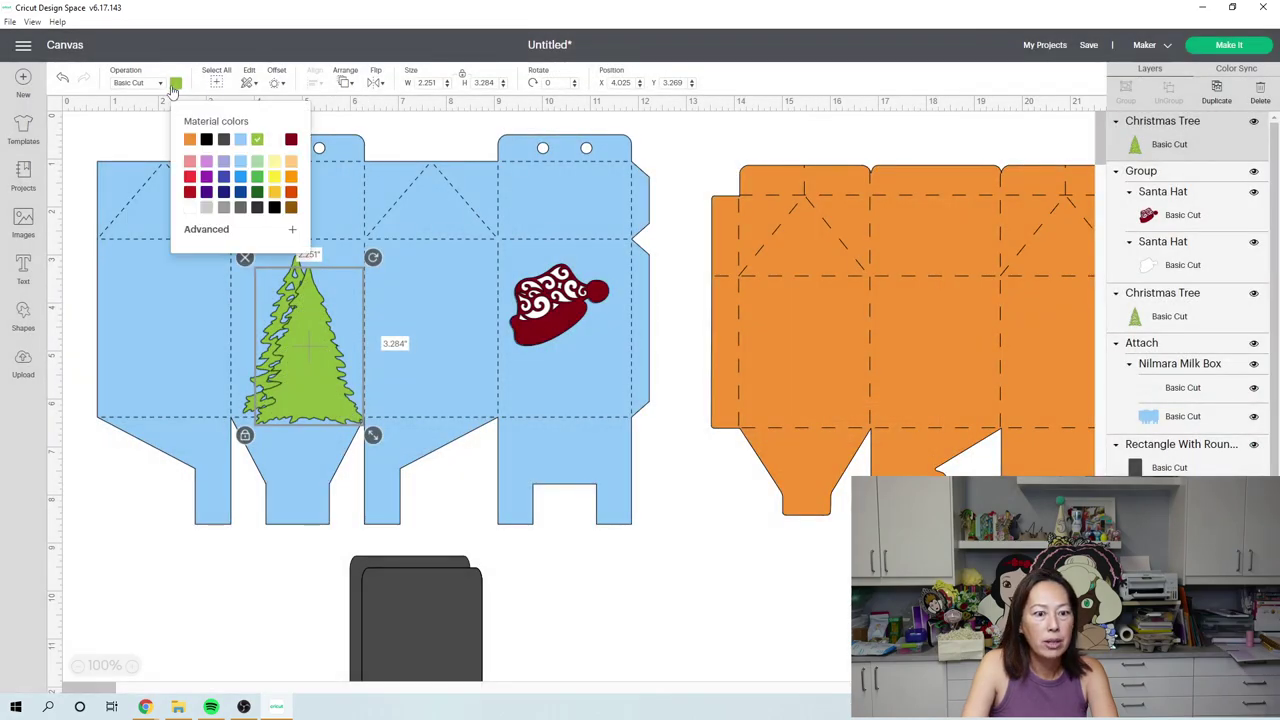
pyautogui.click(257, 192)
pyautogui.moveTo(288, 338); pyautogui.dragTo(285, 334)
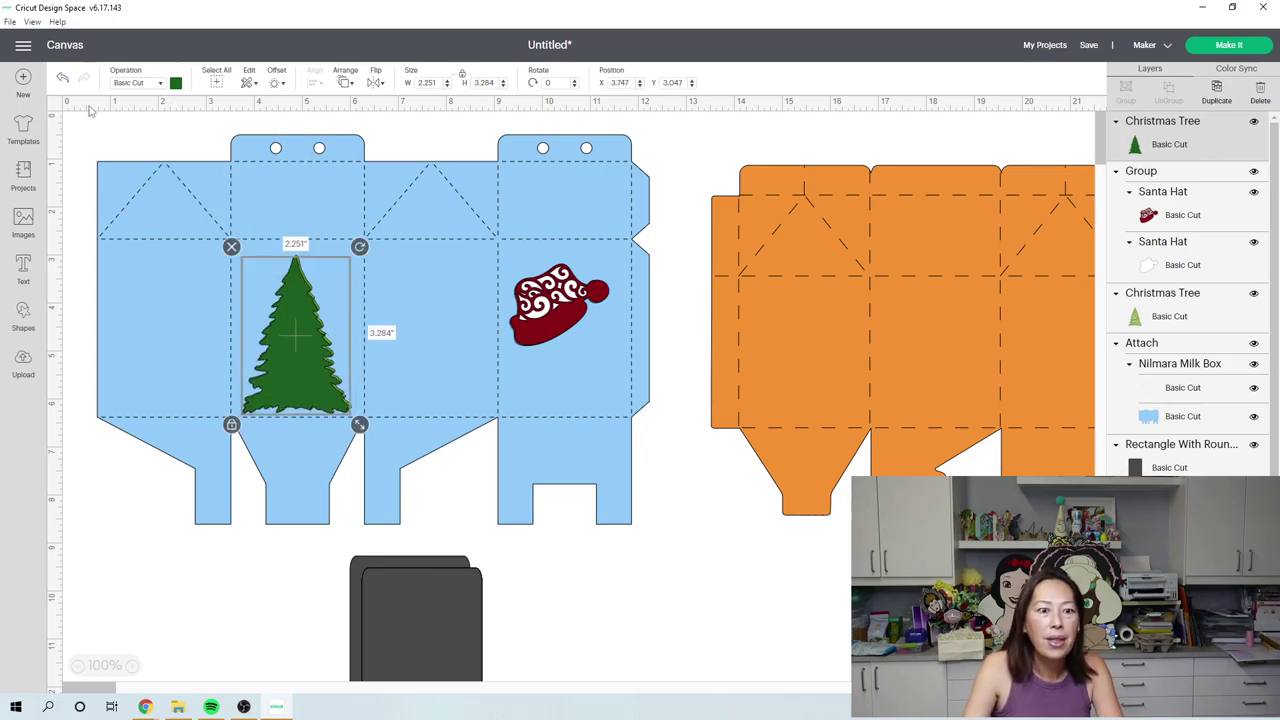
pyautogui.click(21, 275)
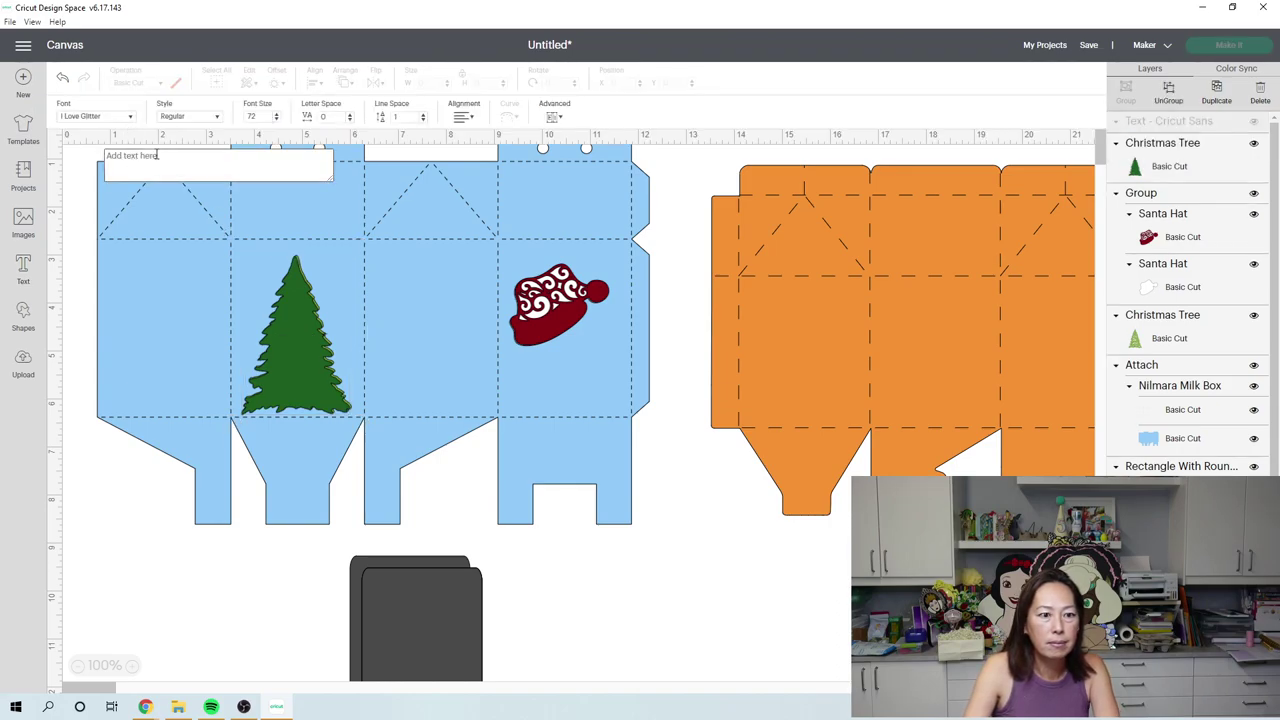
# Type 2021 and position it beneath the Santa hat on the blue box
pyautogui.write('2021')
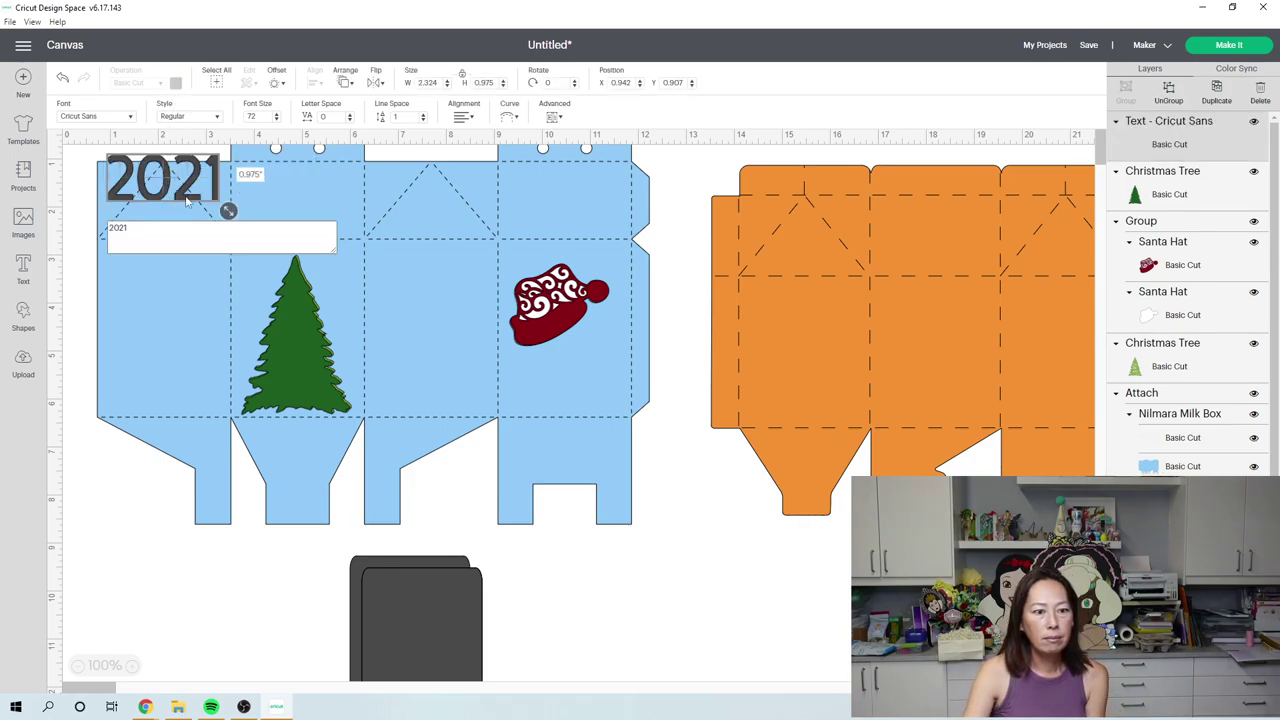
pyautogui.moveTo(185, 188); pyautogui.dragTo(571, 396)
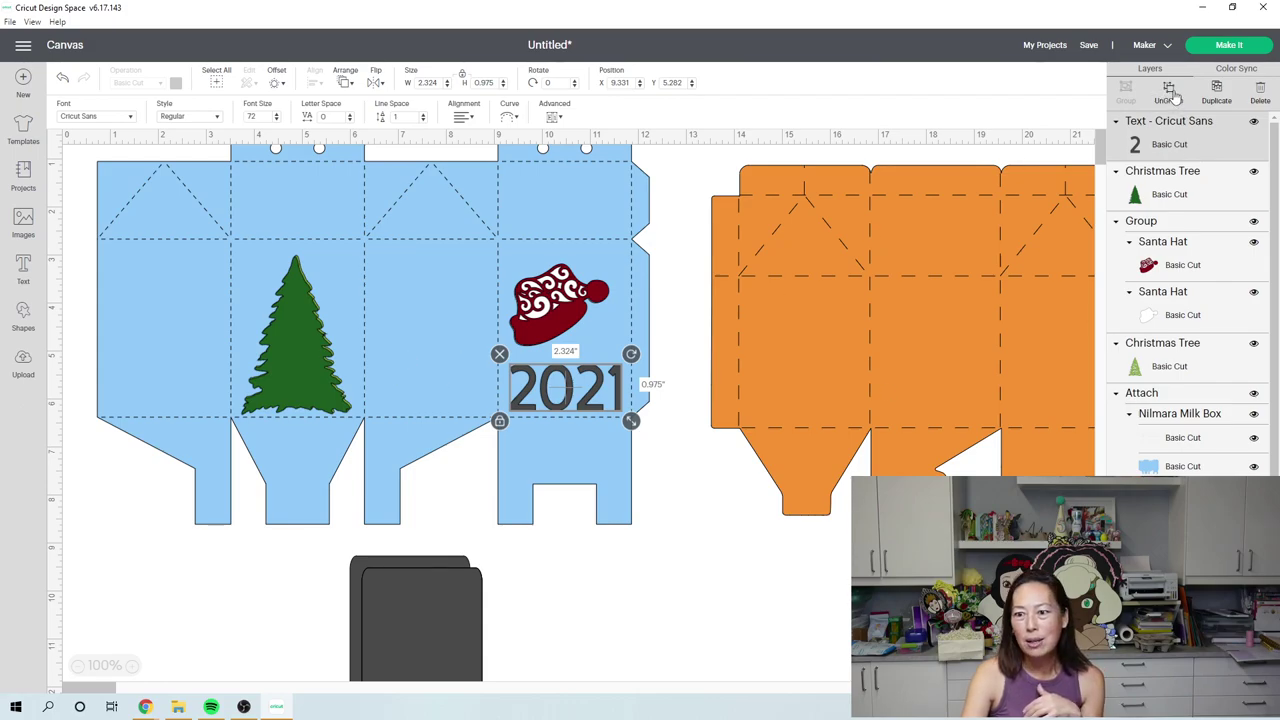
# Ungroup 2021 into separate digits and colour both 2s red
pyautogui.click(680, 326)
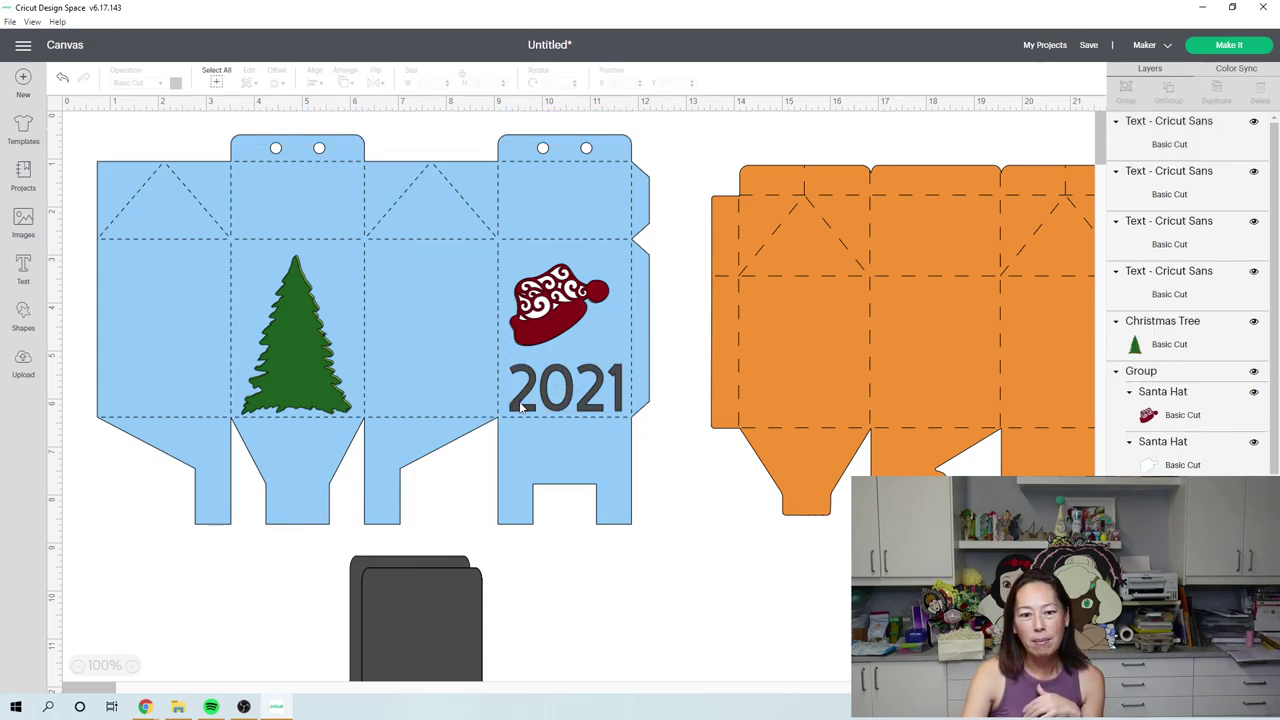
pyautogui.click(520, 405)
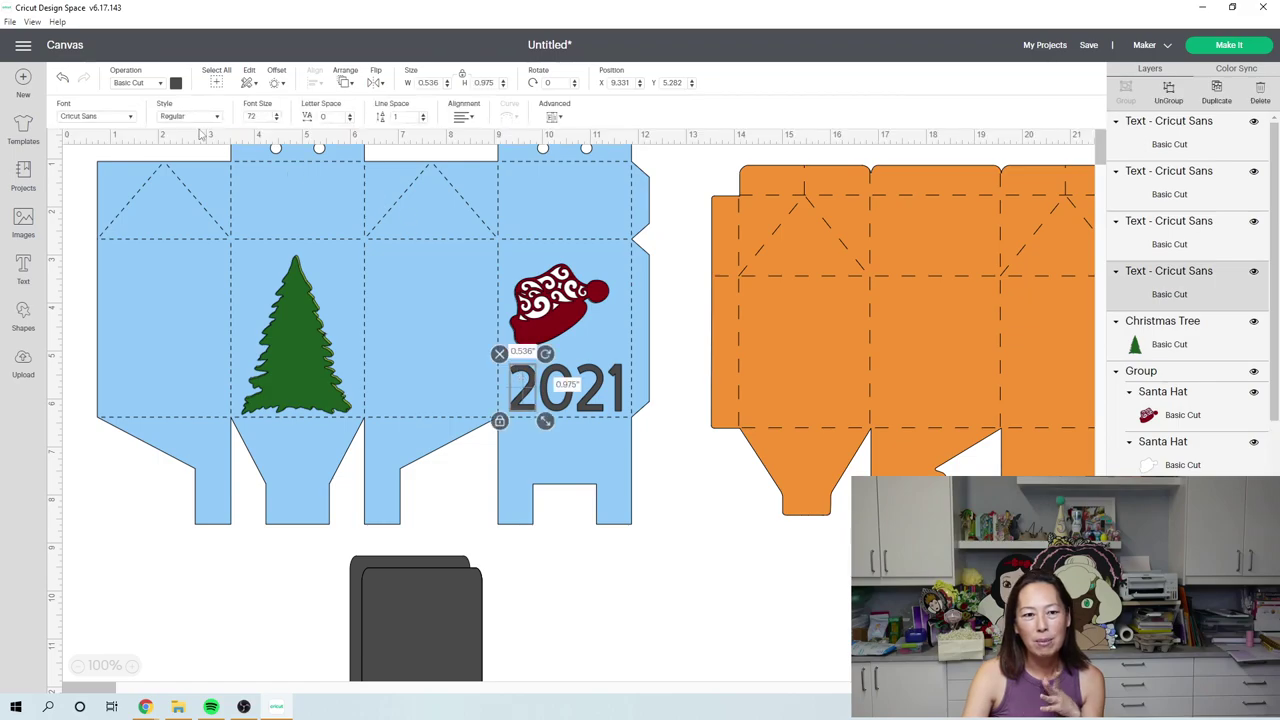
pyautogui.click(175, 83)
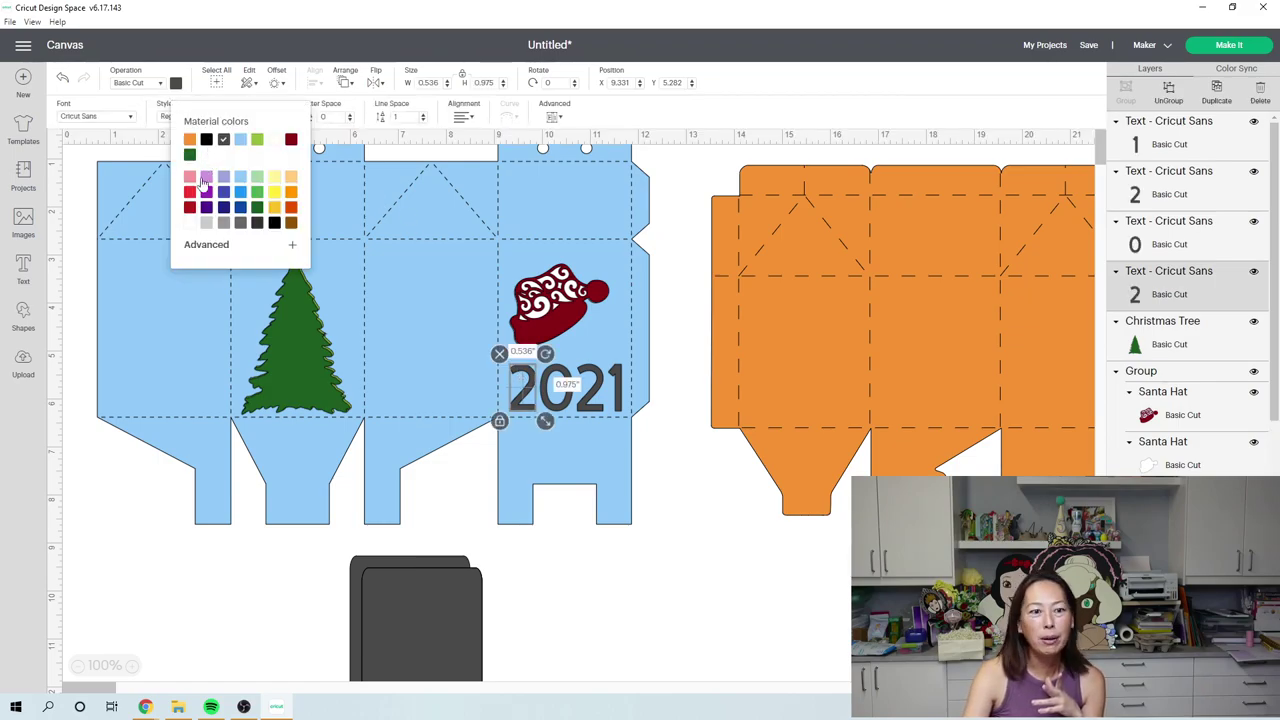
pyautogui.click(206, 154)
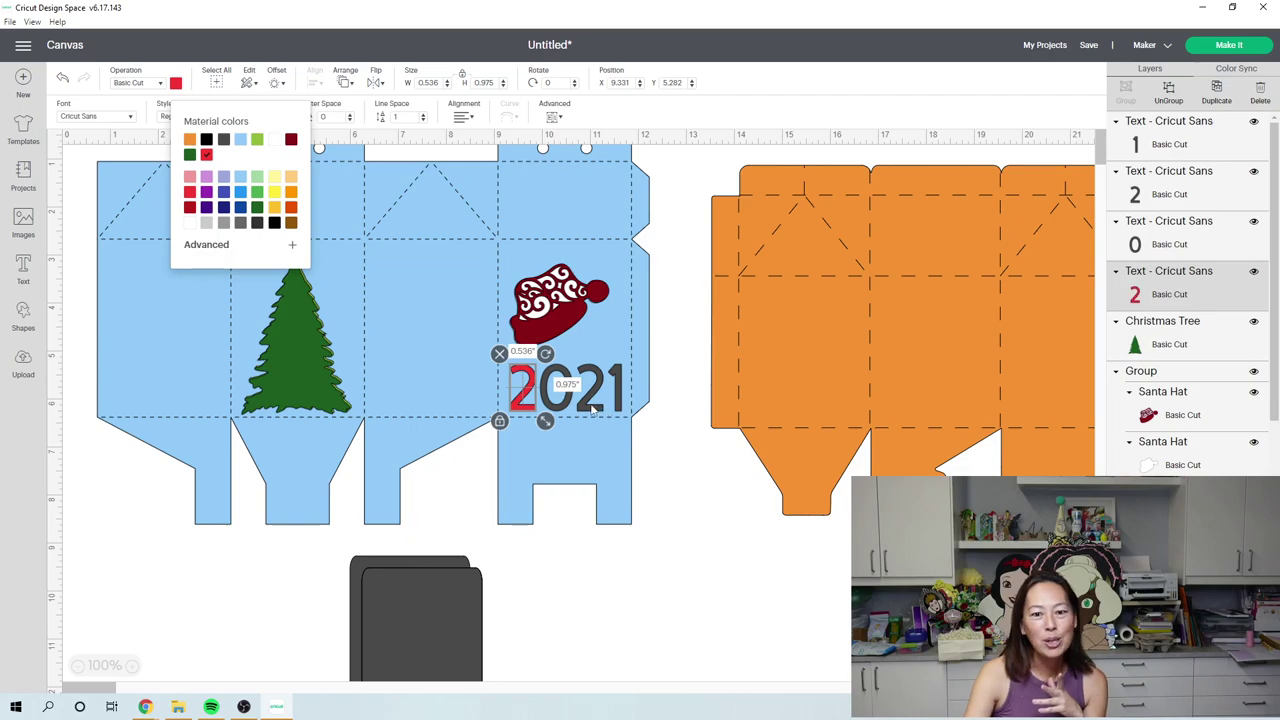
pyautogui.click(593, 407)
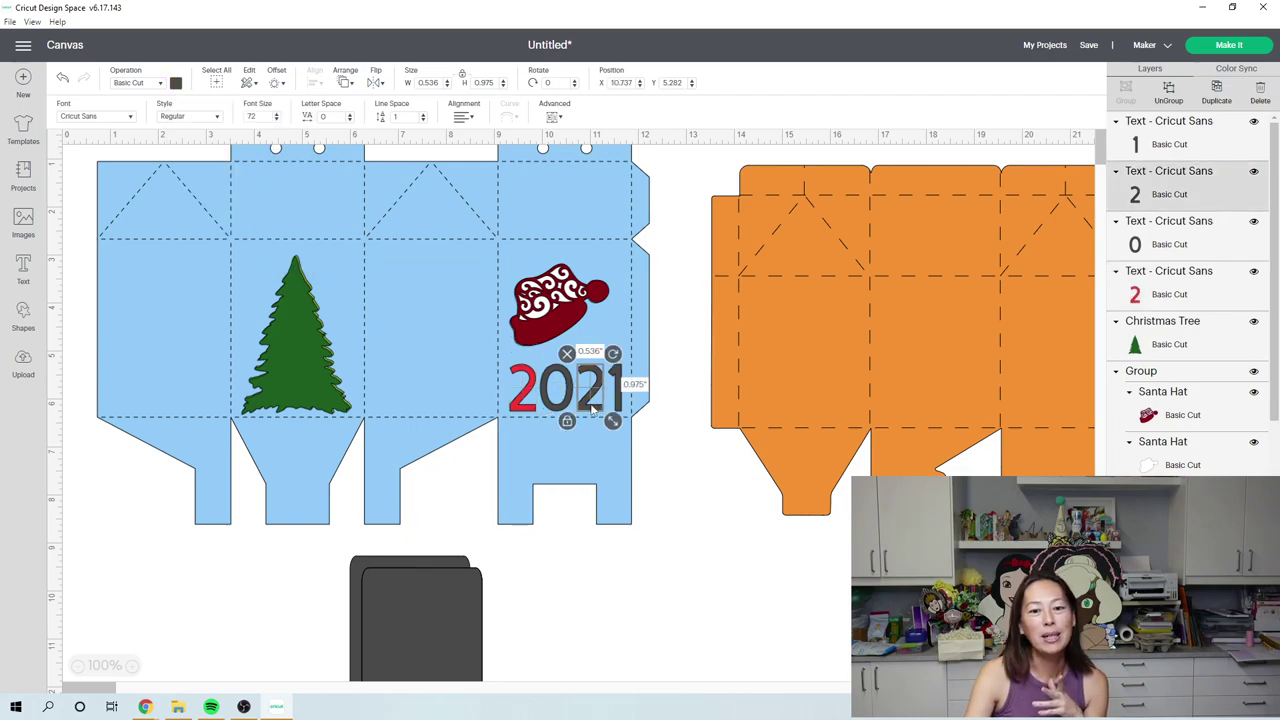
pyautogui.click(175, 83)
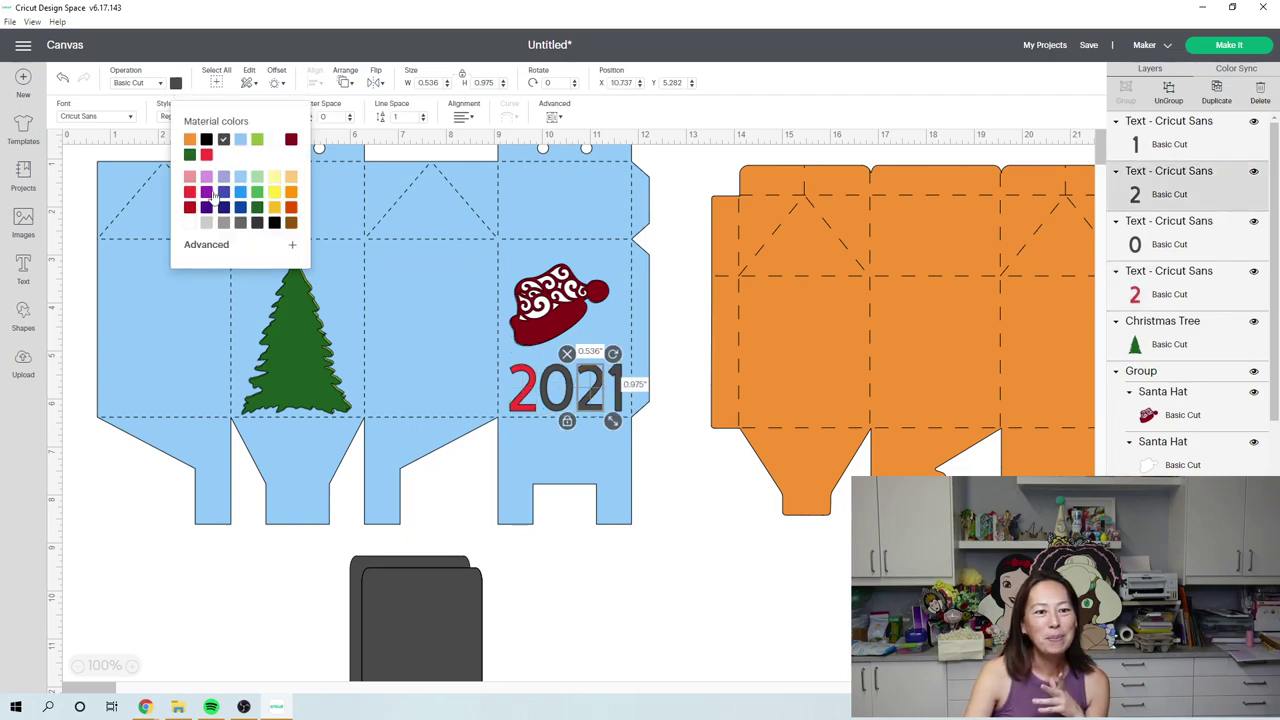
# Colour the 0 and the 1 of 2021 light green
pyautogui.click(548, 380)
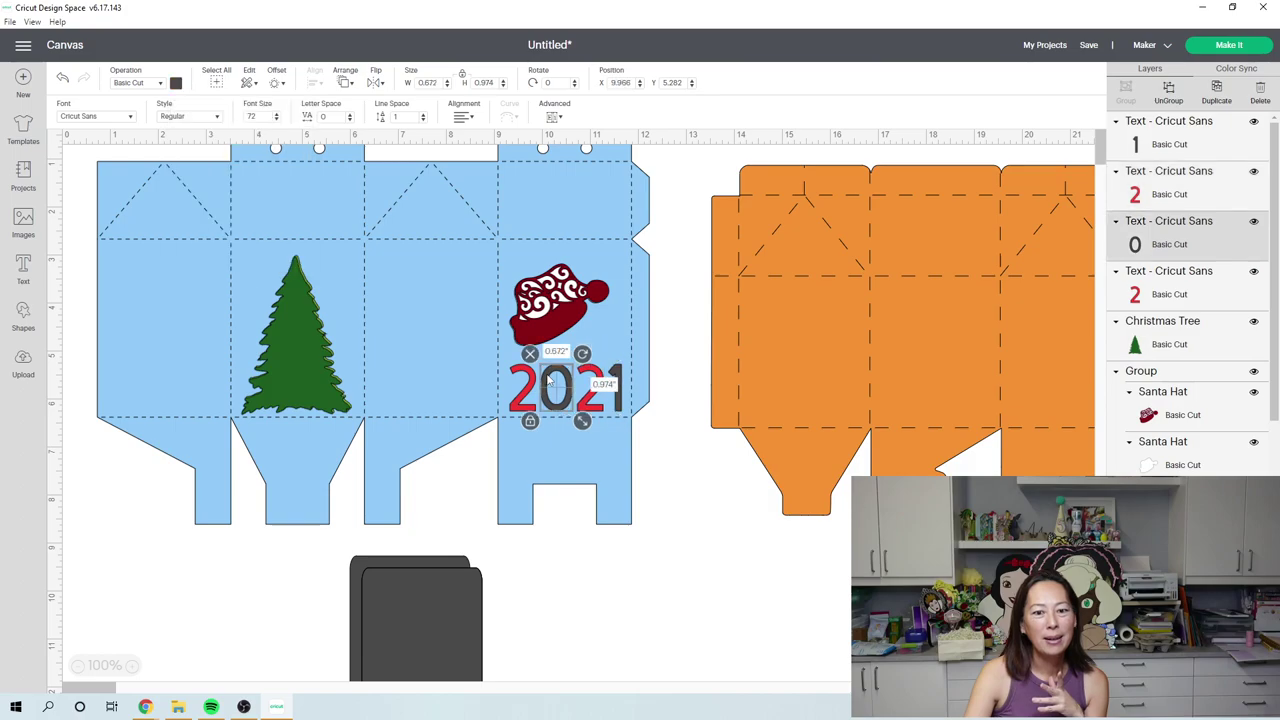
pyautogui.click(177, 85)
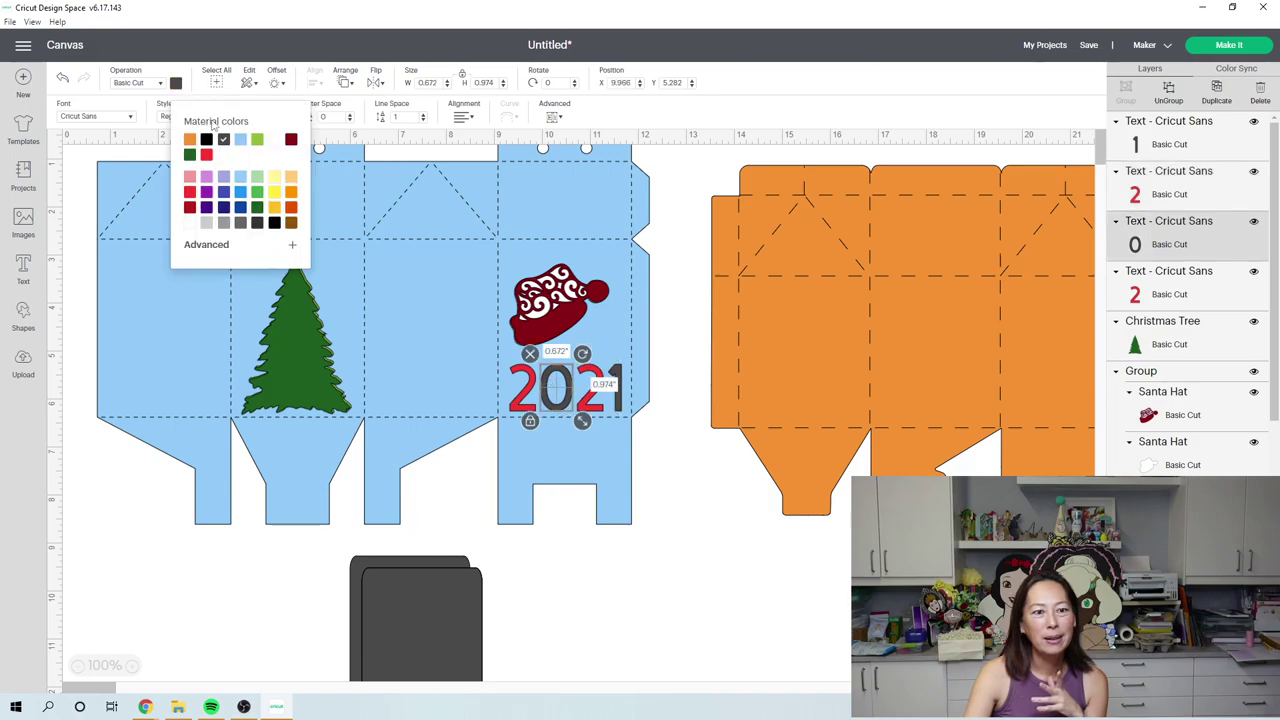
pyautogui.click(257, 193)
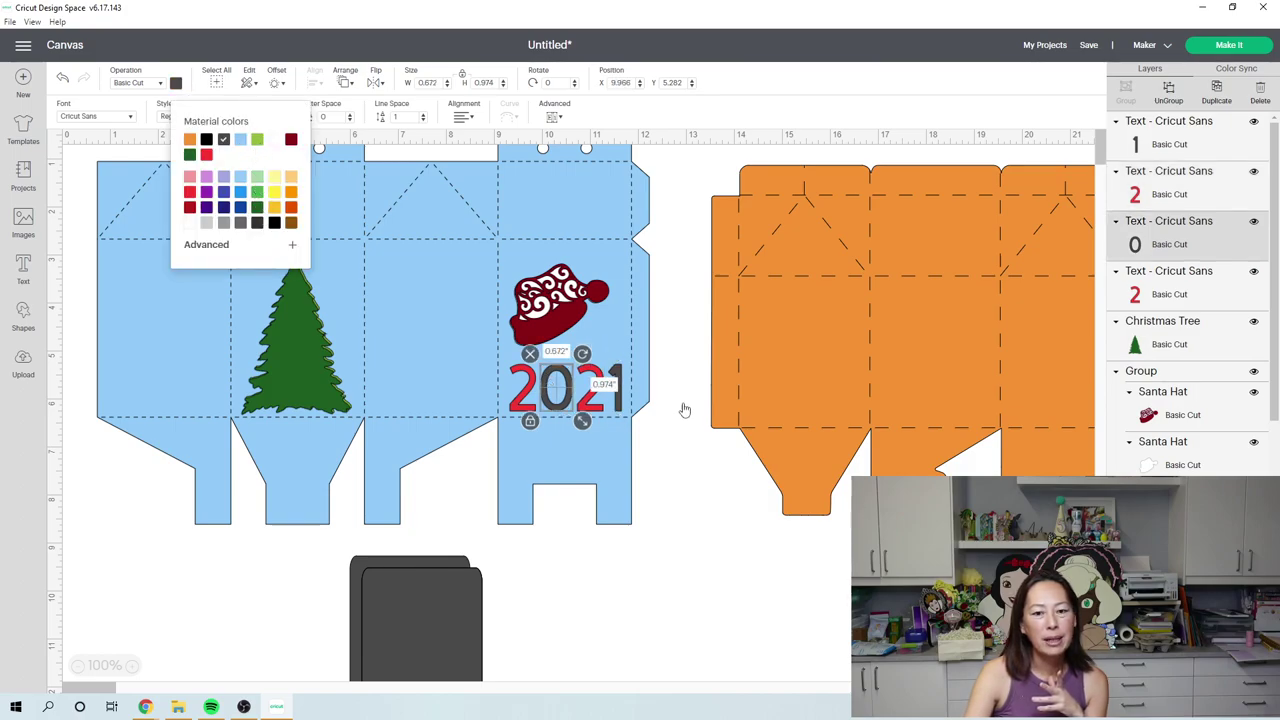
pyautogui.click(617, 380)
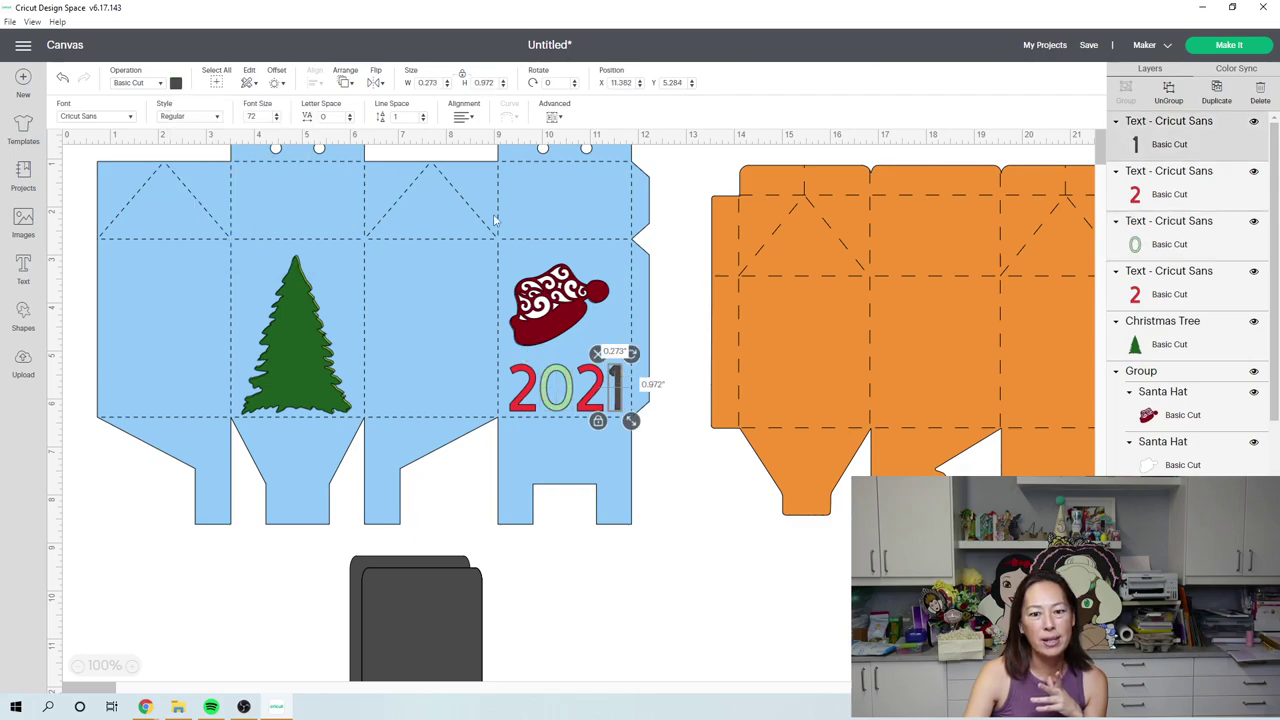
pyautogui.click(176, 83)
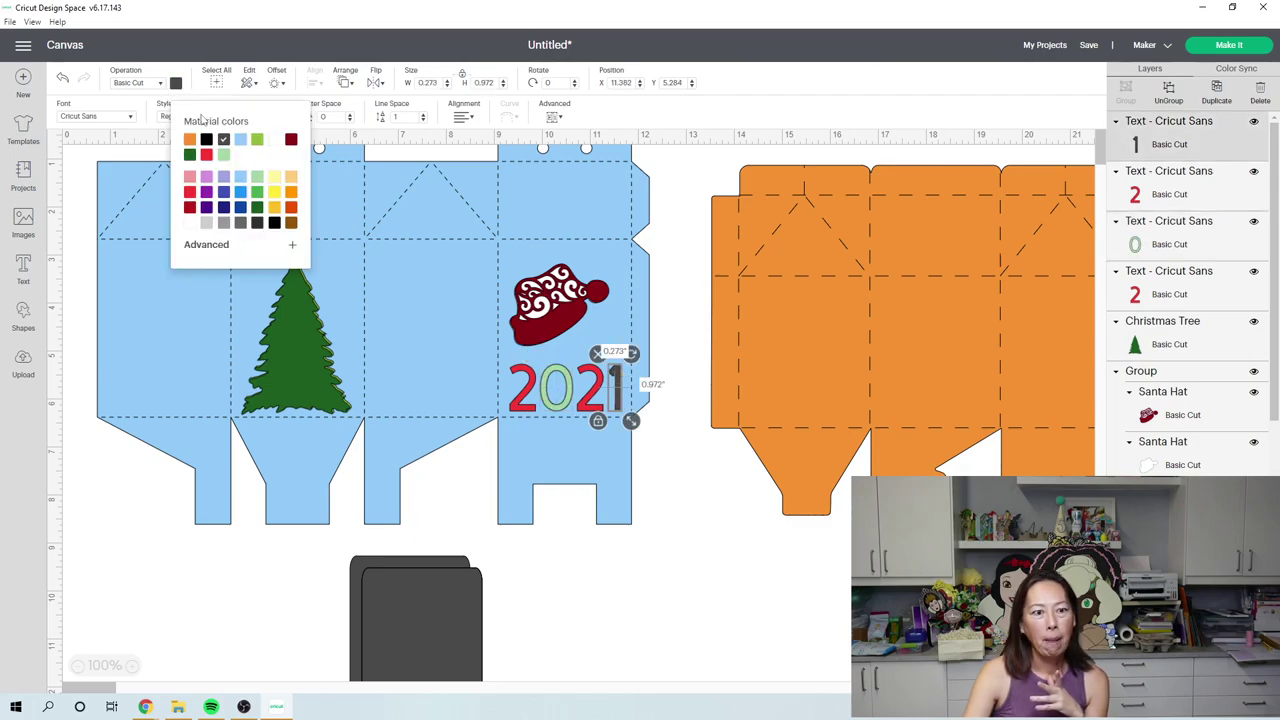
pyautogui.click(223, 155)
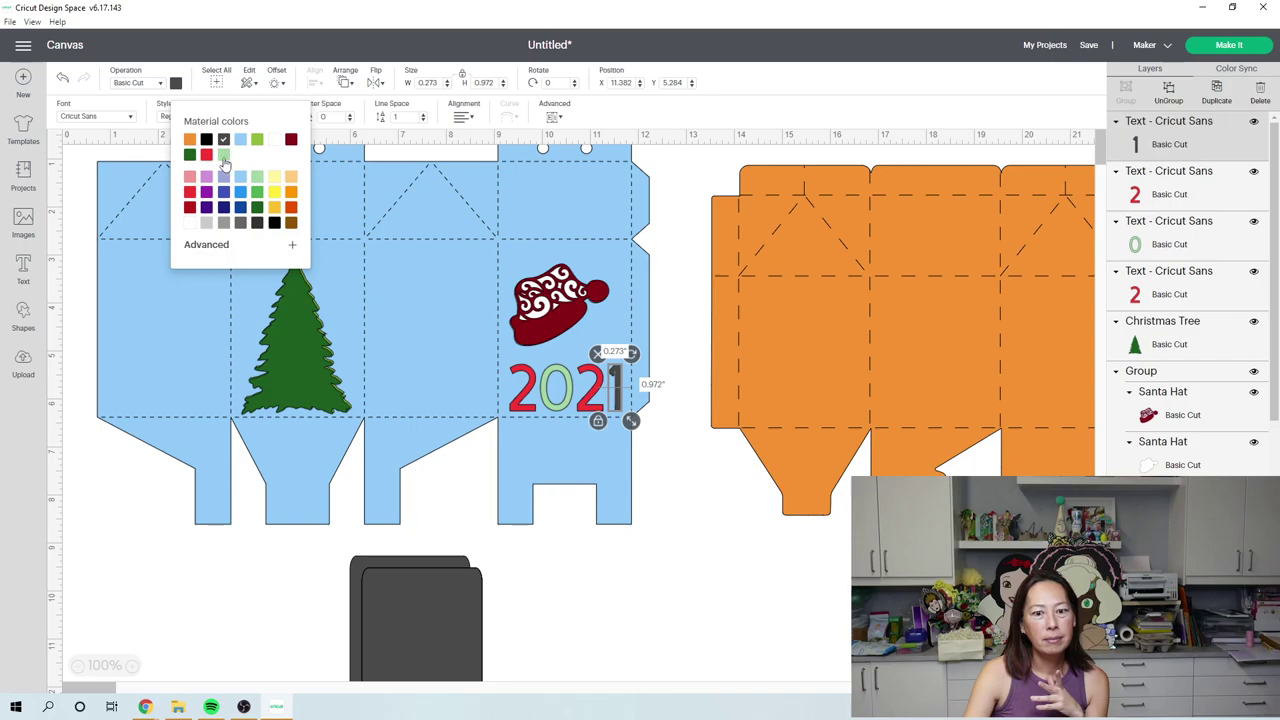
pyautogui.click(716, 560)
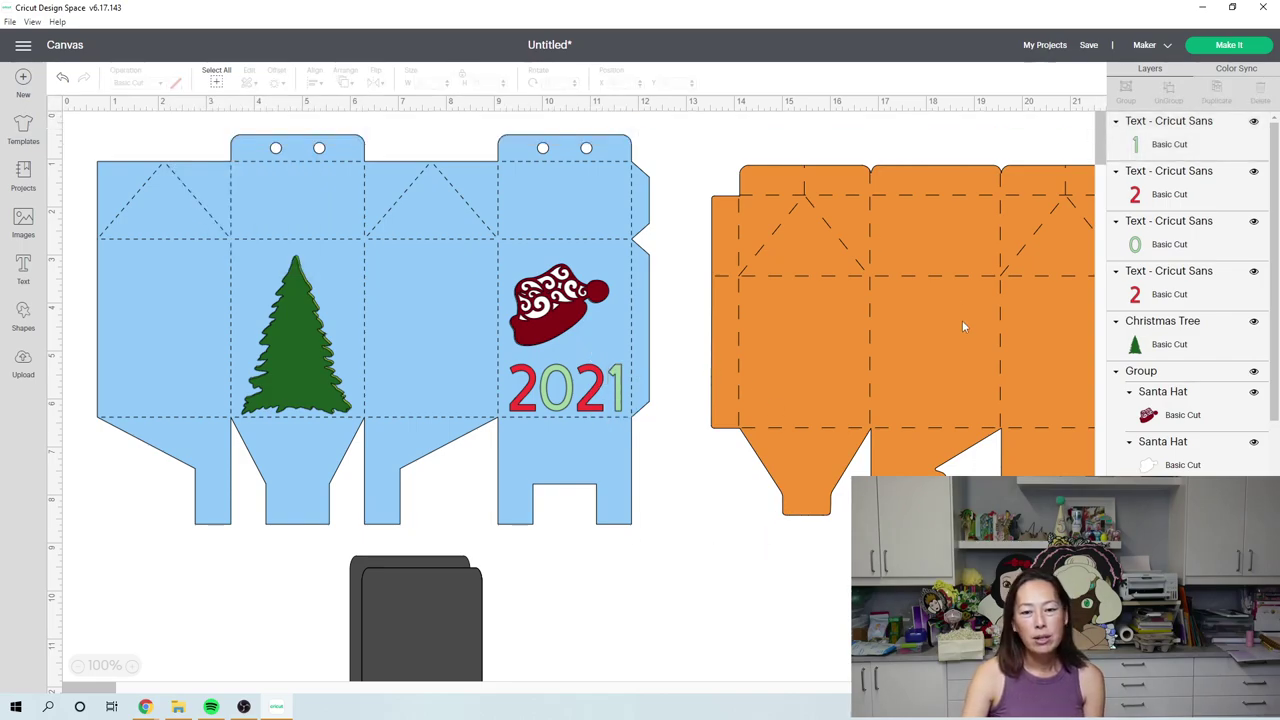